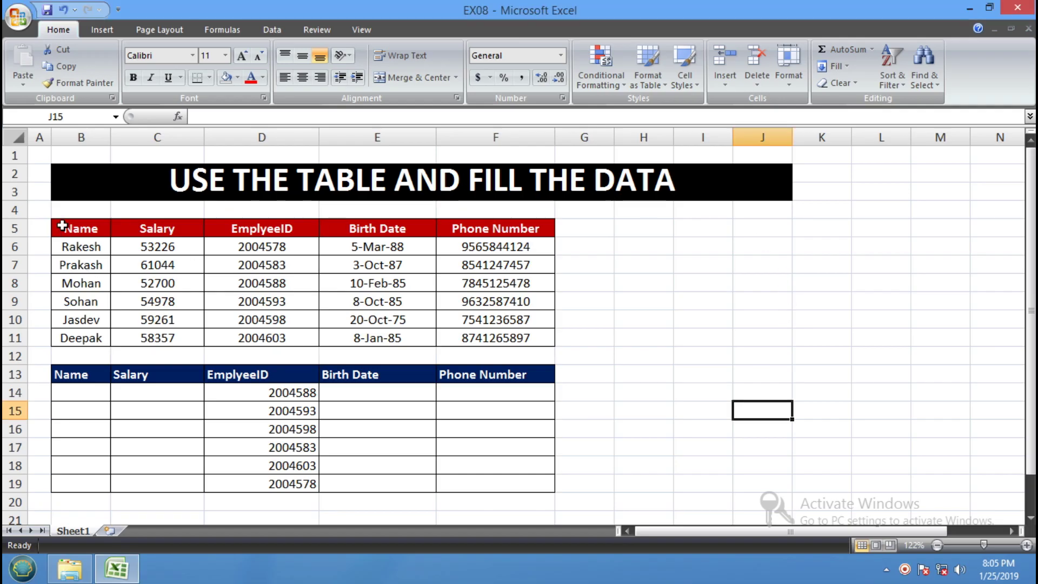
Step: Highlight the lower table, the upper red table, its EmplyeeID column and the first ID to look up
key(BackSpace)
click(378, 429)
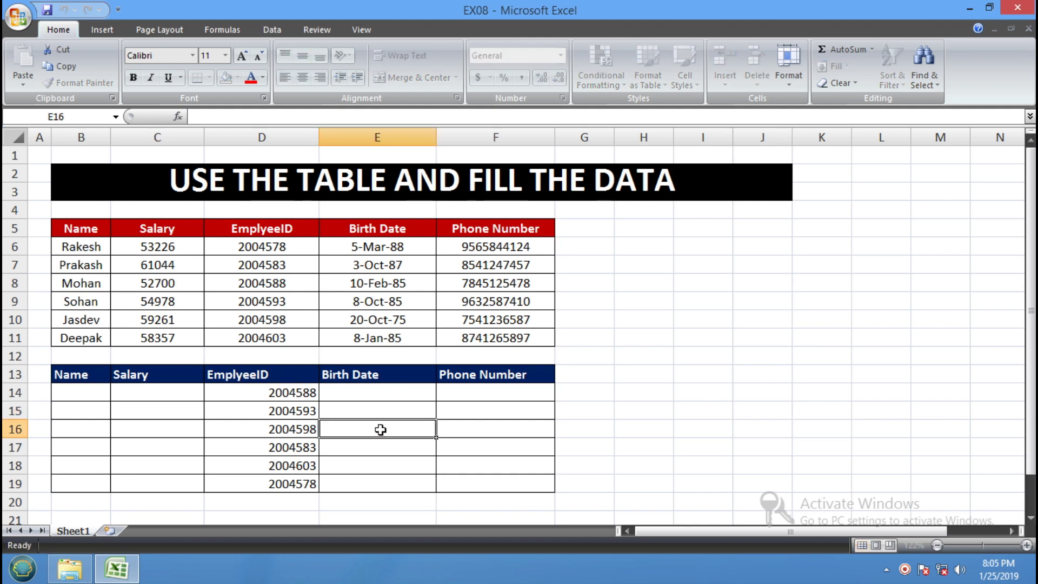
drag(73, 374, 475, 493)
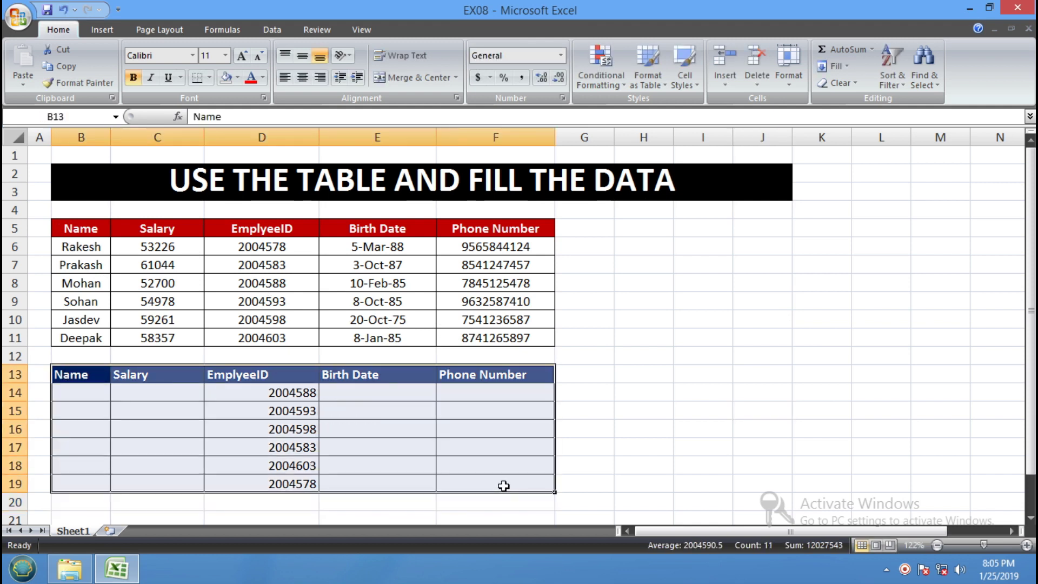
click(90, 234)
drag(95, 233, 389, 338)
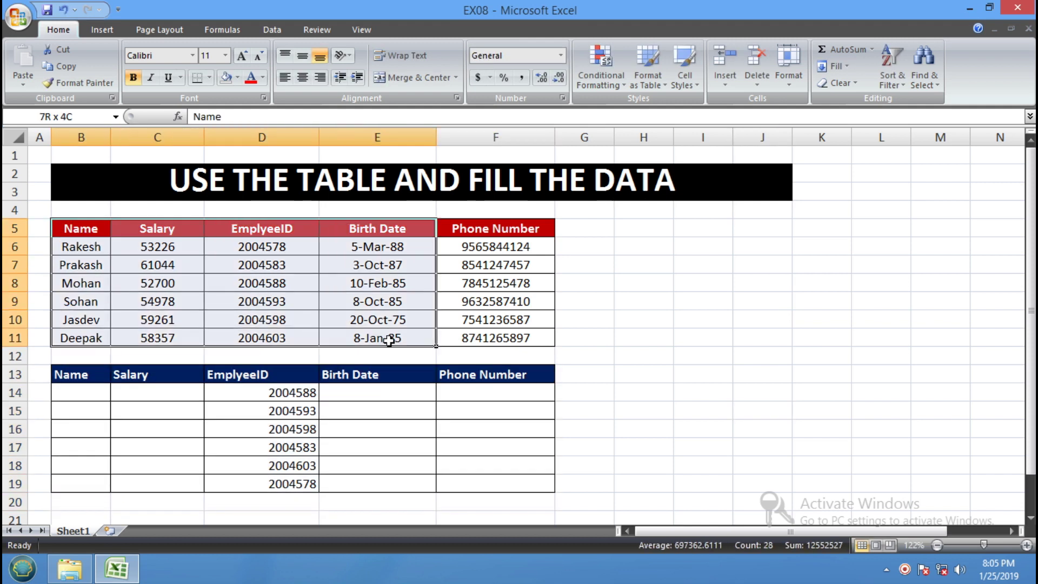
drag(93, 373, 432, 483)
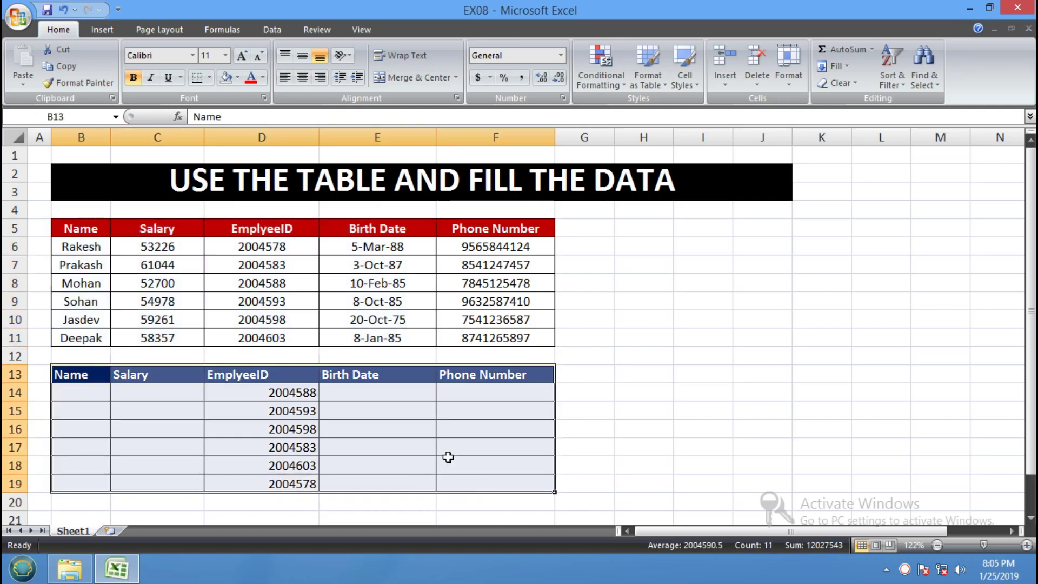
click(223, 225)
click(114, 445)
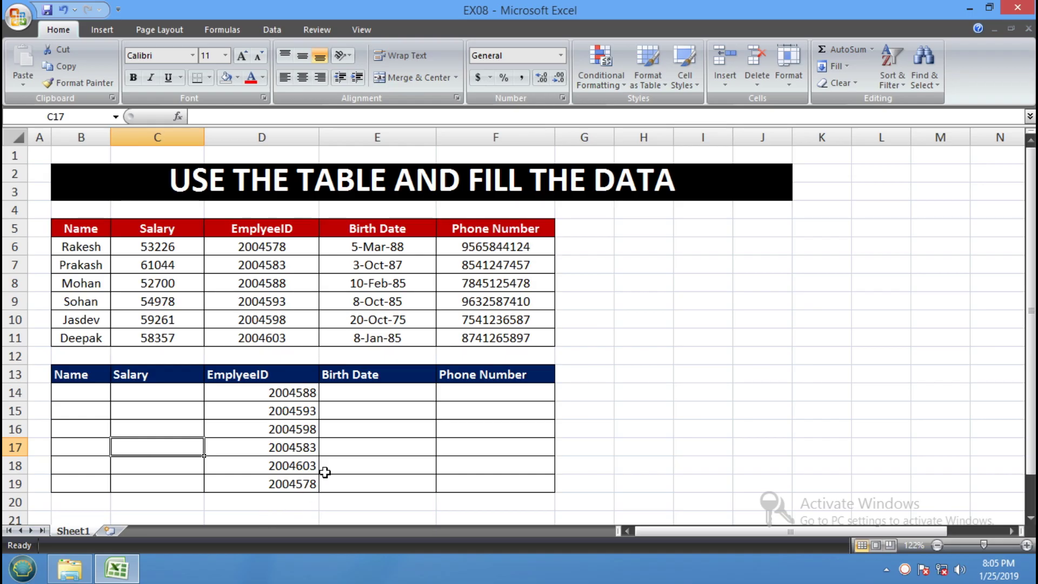
click(276, 395)
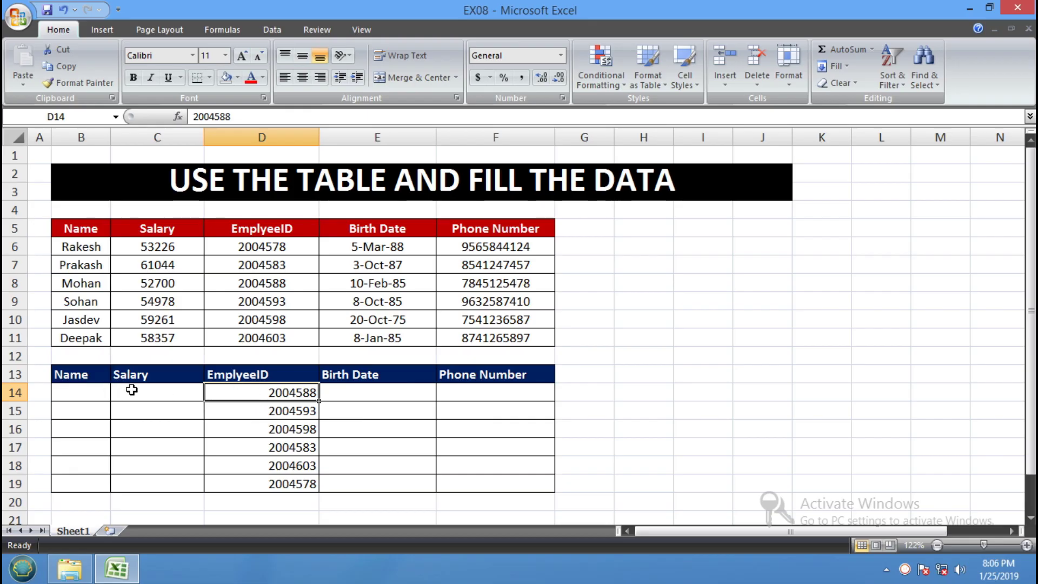
Step: In B14, enter =INDEX(B5:B11,MATCH( to look up a name from the upper table
click(86, 394)
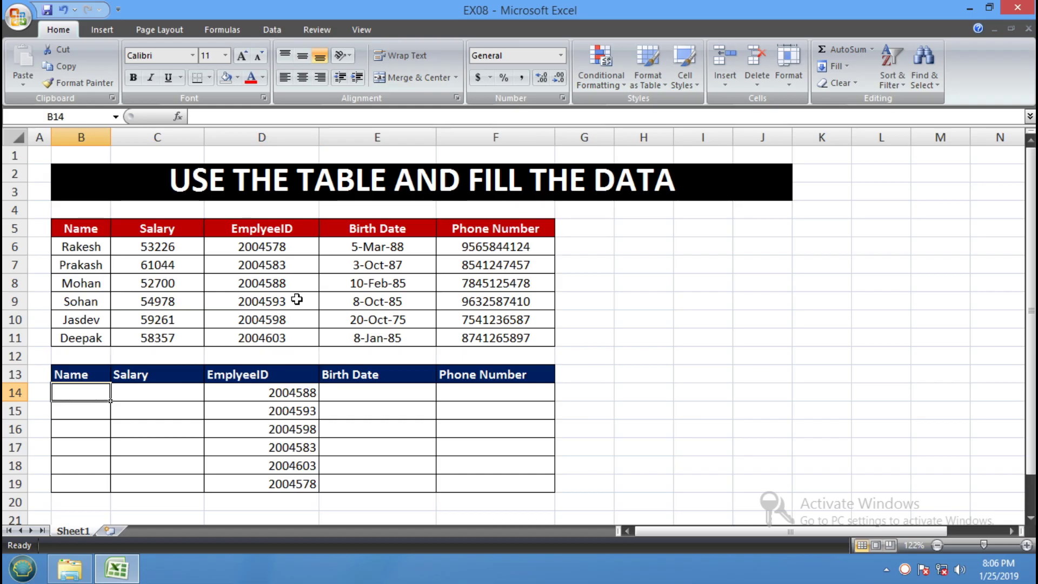
text(=ind)
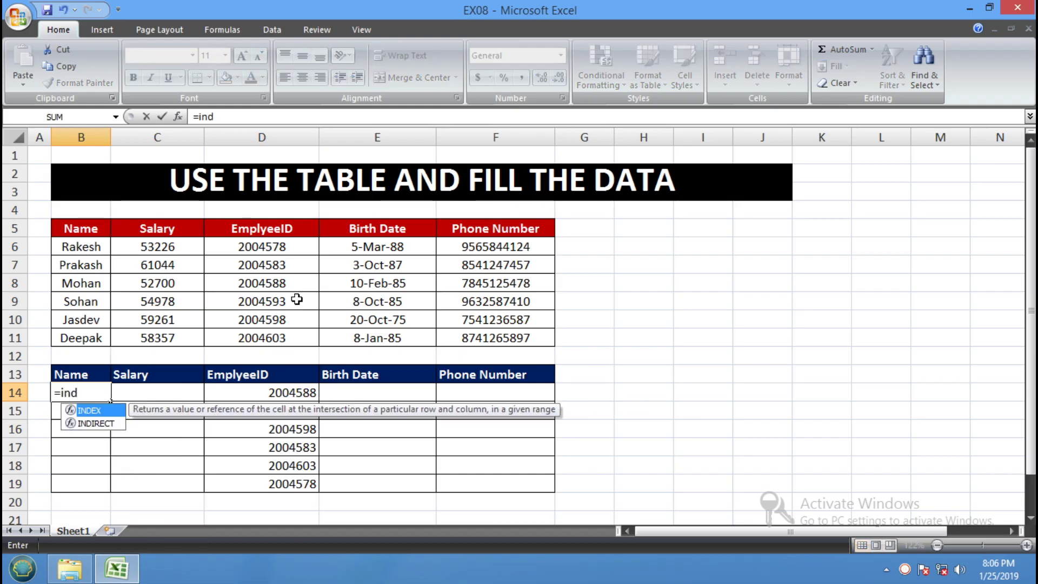
key(Tab)
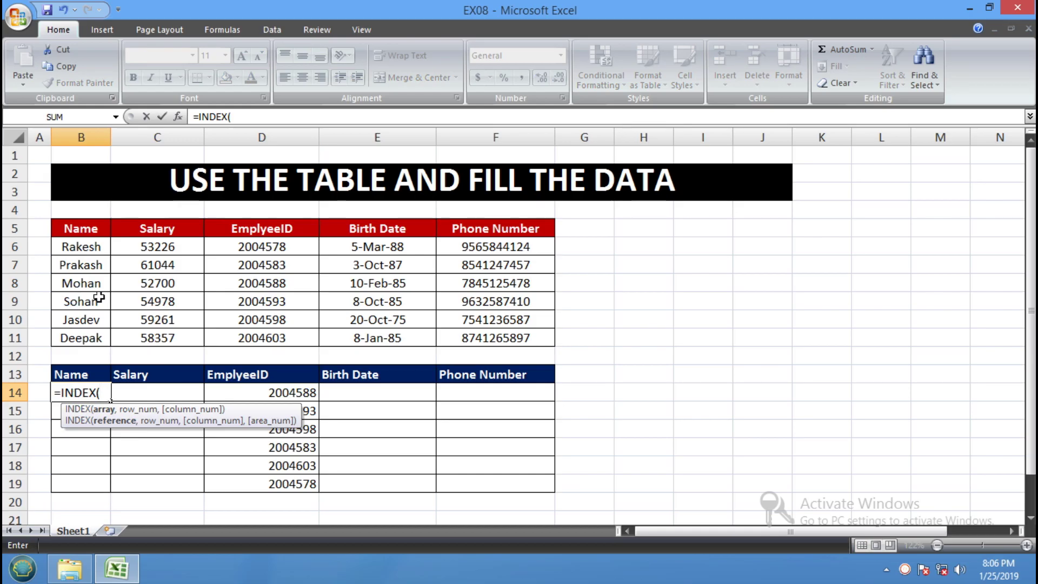
drag(88, 227, 89, 335)
text(,)
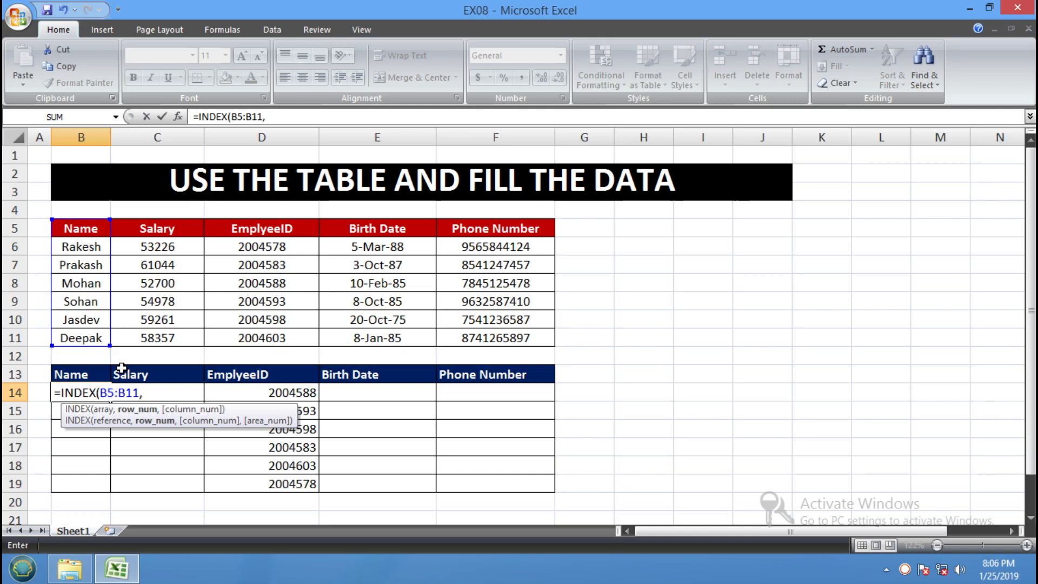
text(match)
key(Tab)
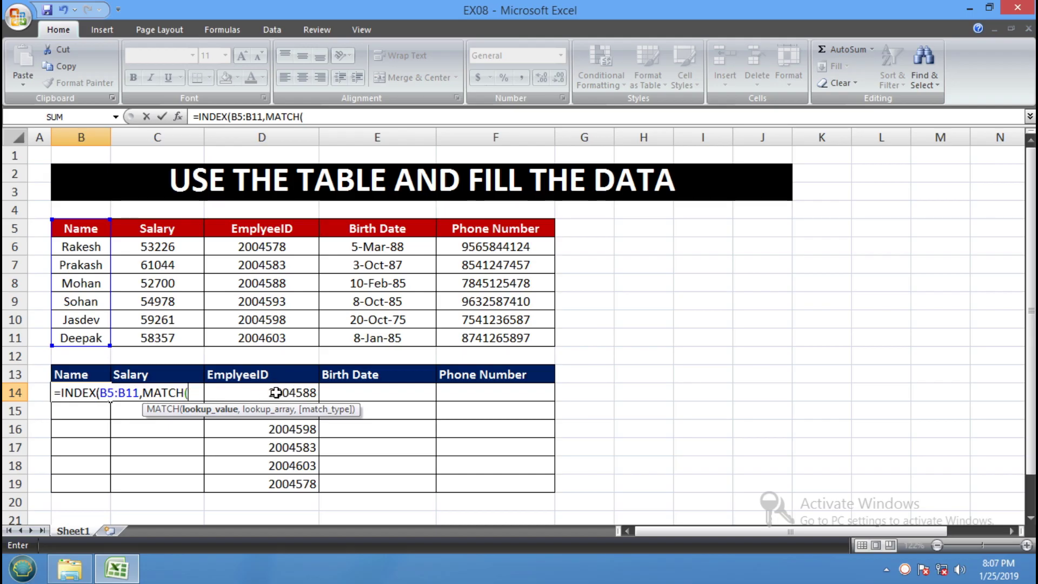
Step: Give MATCH the lookup value D14, the ID range D5:D11 and match type 0
click(276, 392)
text(,)
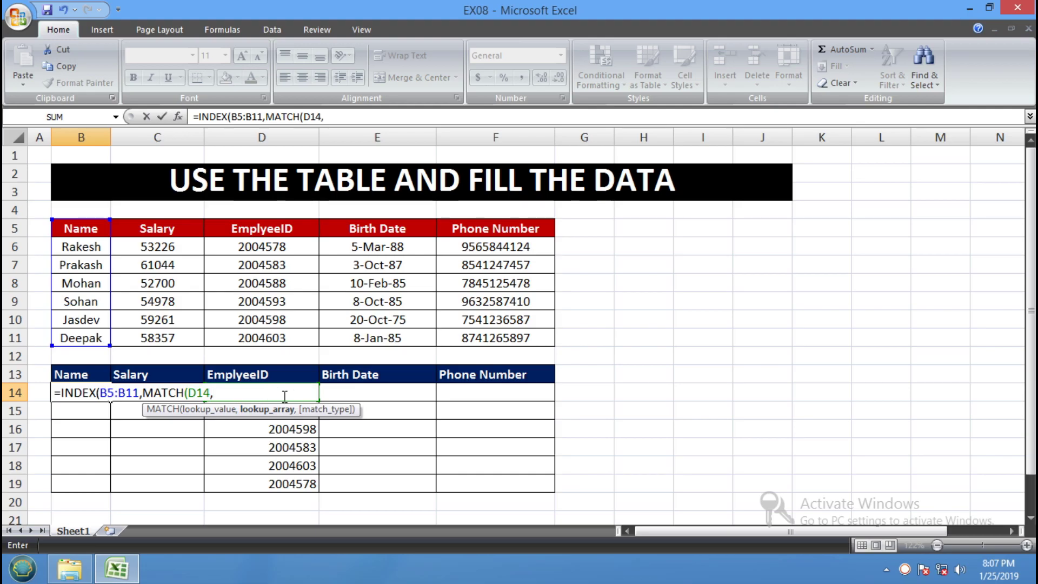
drag(266, 232, 268, 333)
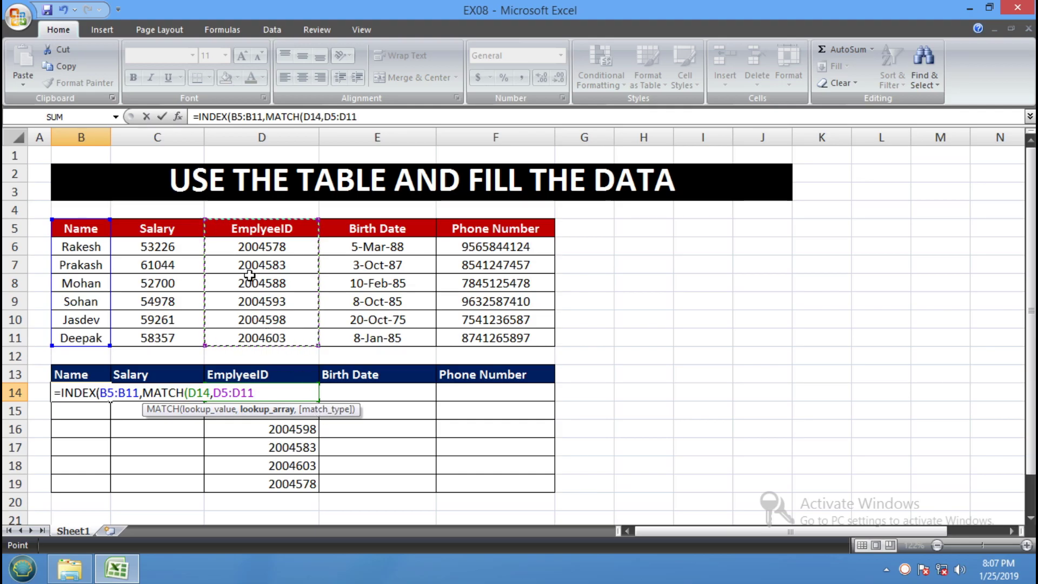
text(,)
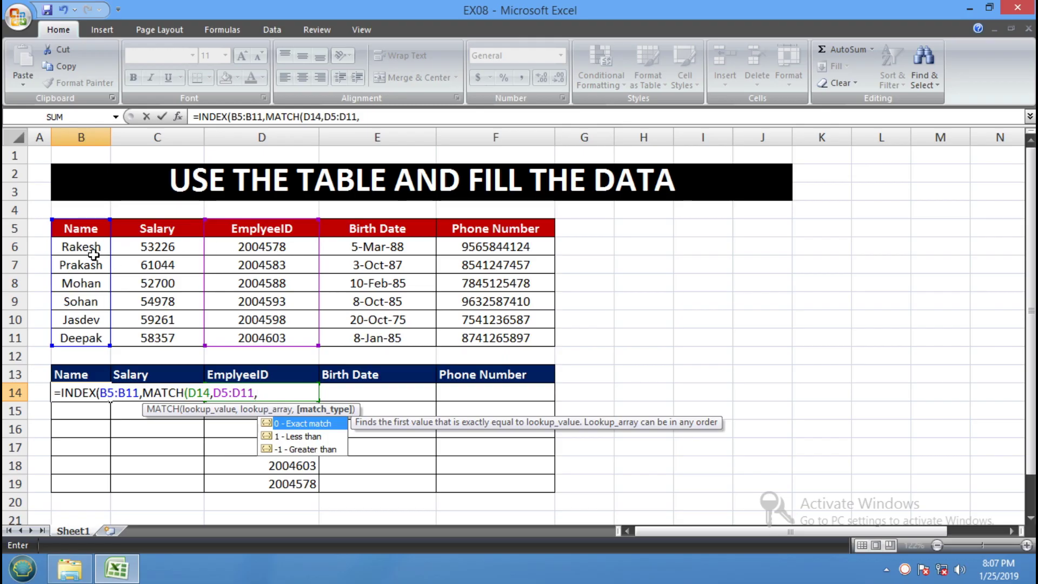
text(0)
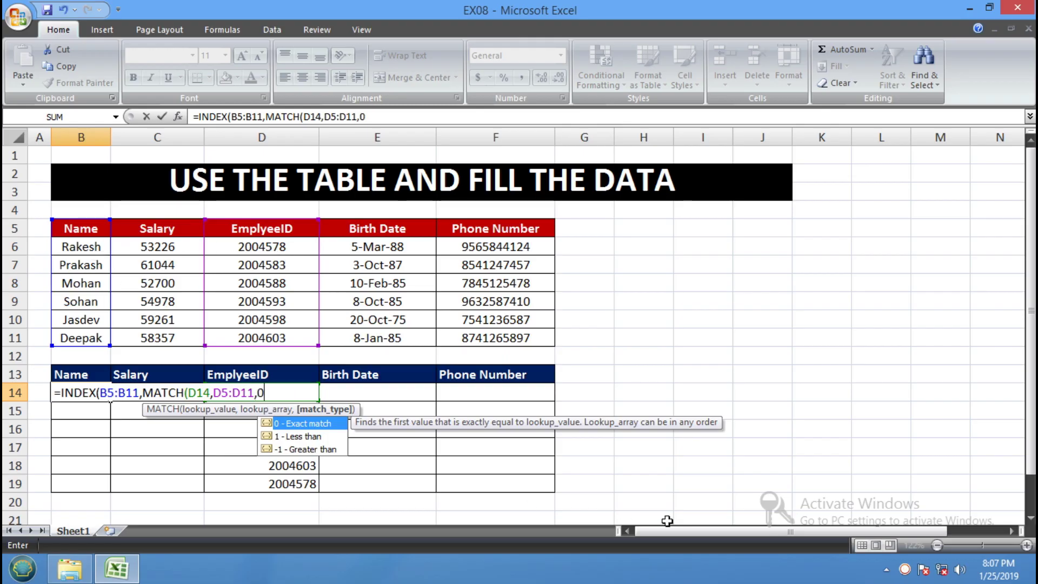
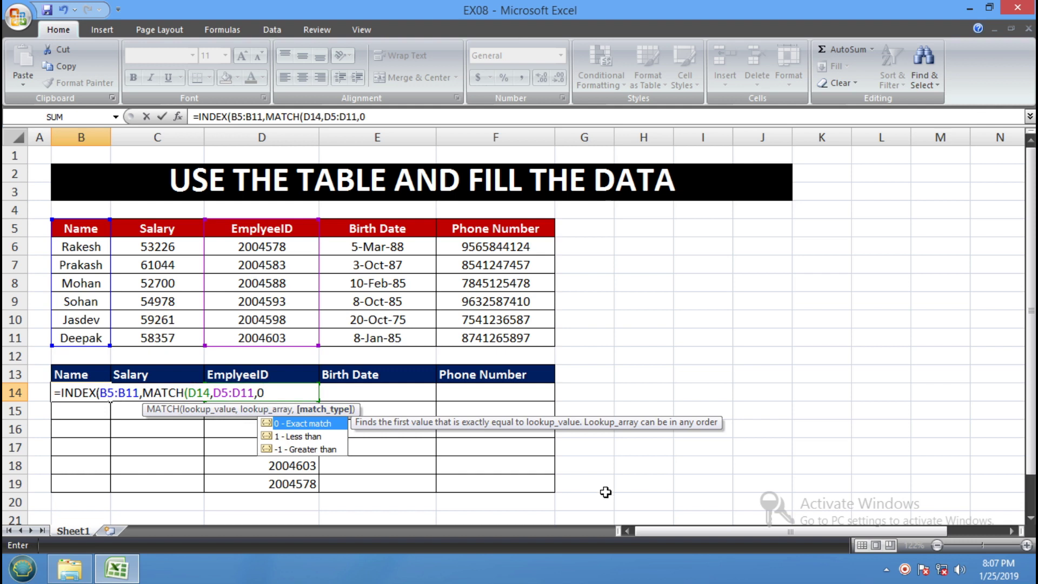
Step: Commit B14's INDEX/MATCH name formula, copy it down to B19, and reopen B14 to check it
text()))
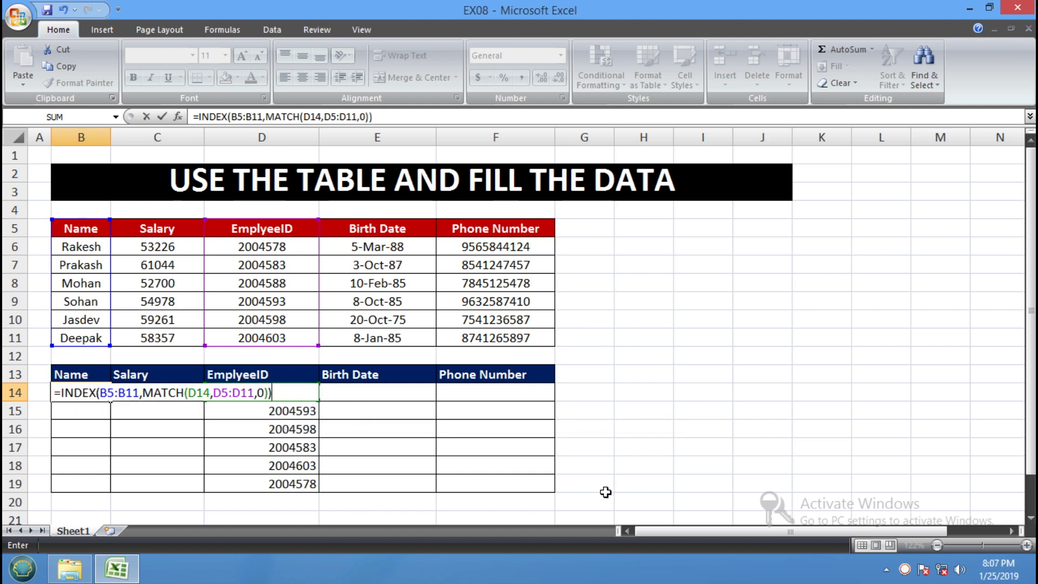
key(Return)
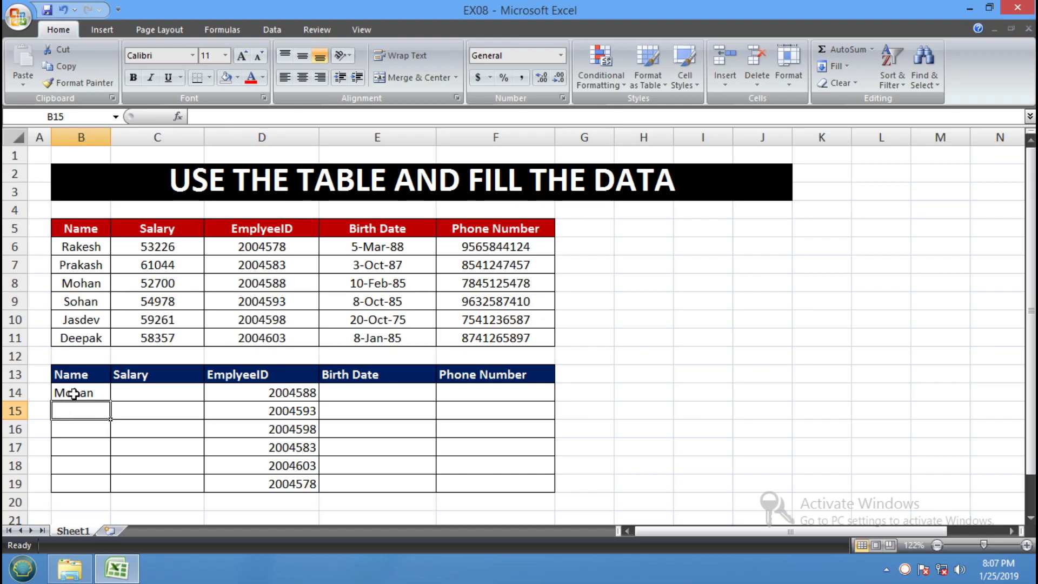
click(74, 394)
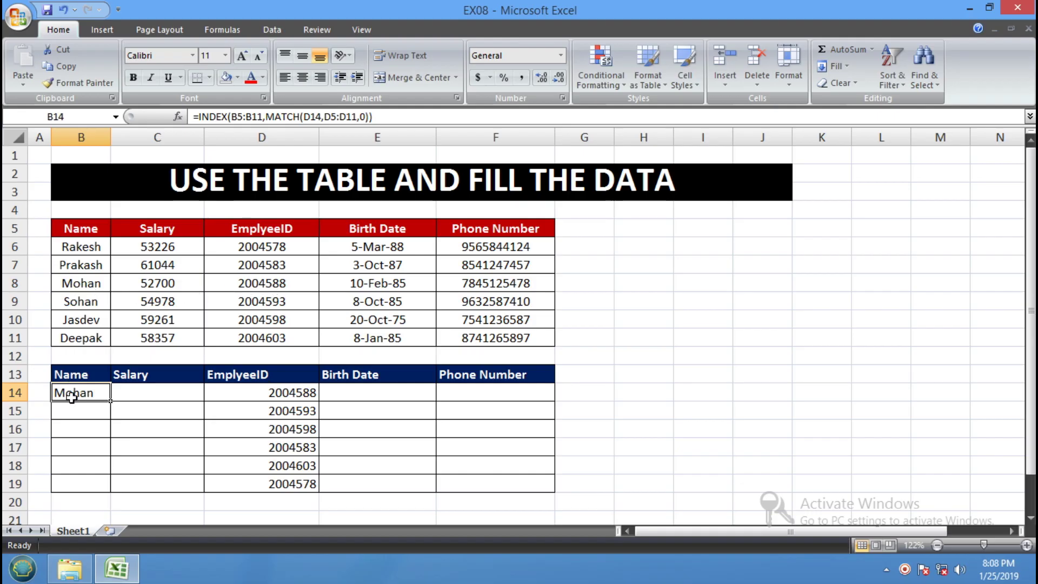
drag(114, 403, 111, 490)
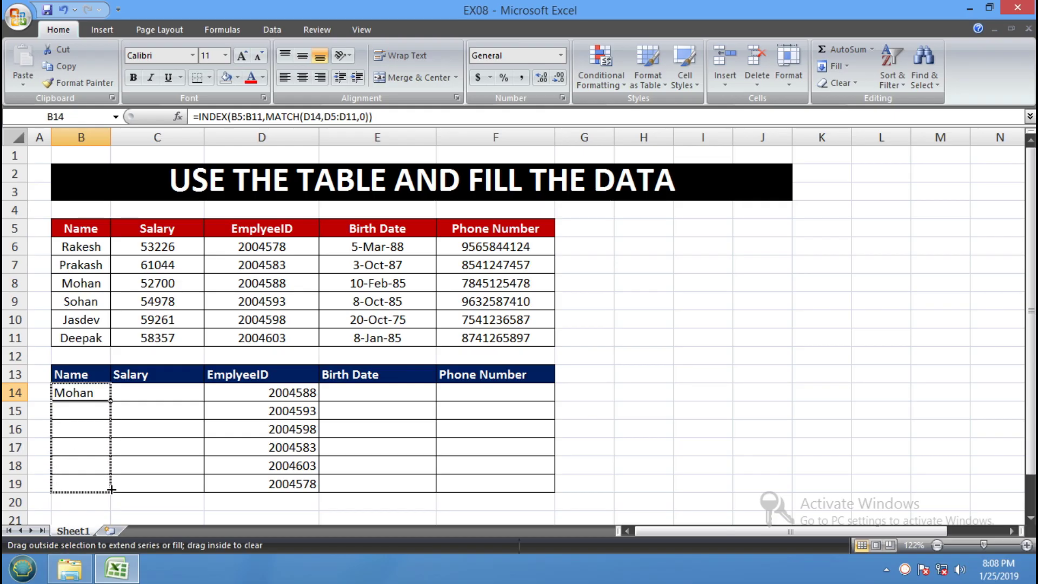
drag(113, 490, 113, 491)
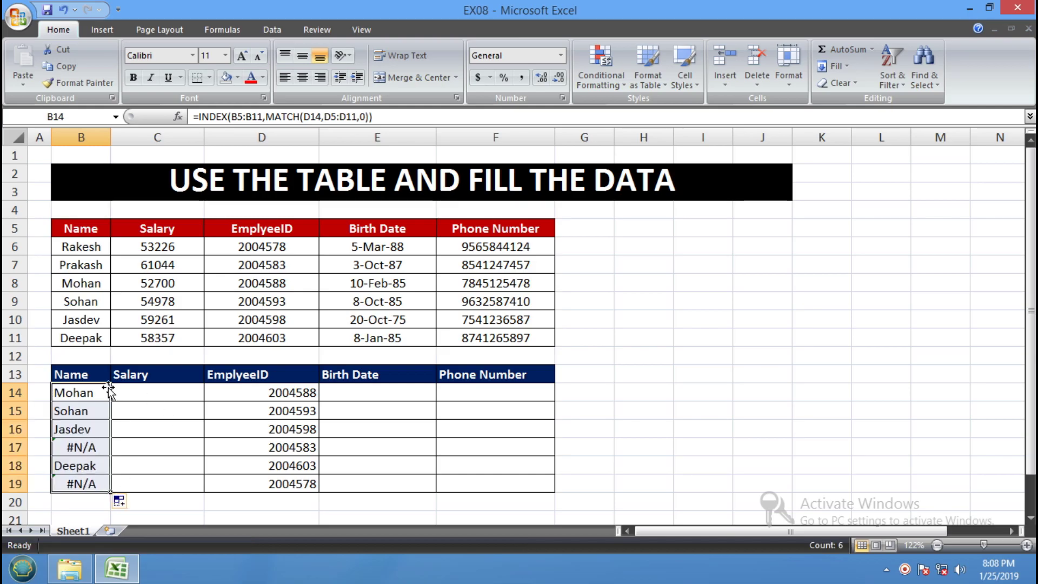
click(93, 393)
double_click(93, 393)
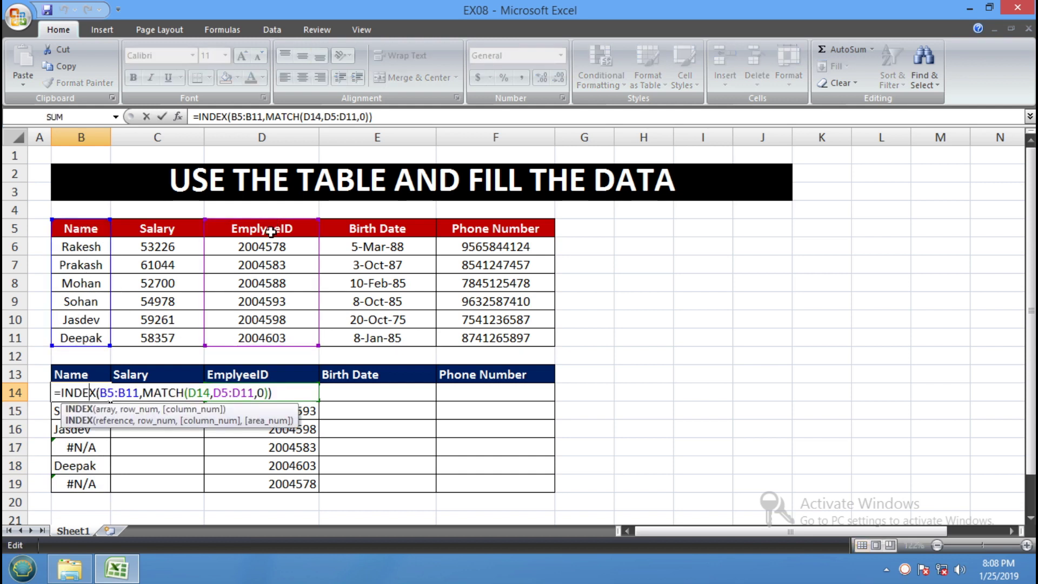
Step: Inspect B14 and B17 to show the shifted lookup ranges, then select B14:B19
drag(274, 343, 276, 351)
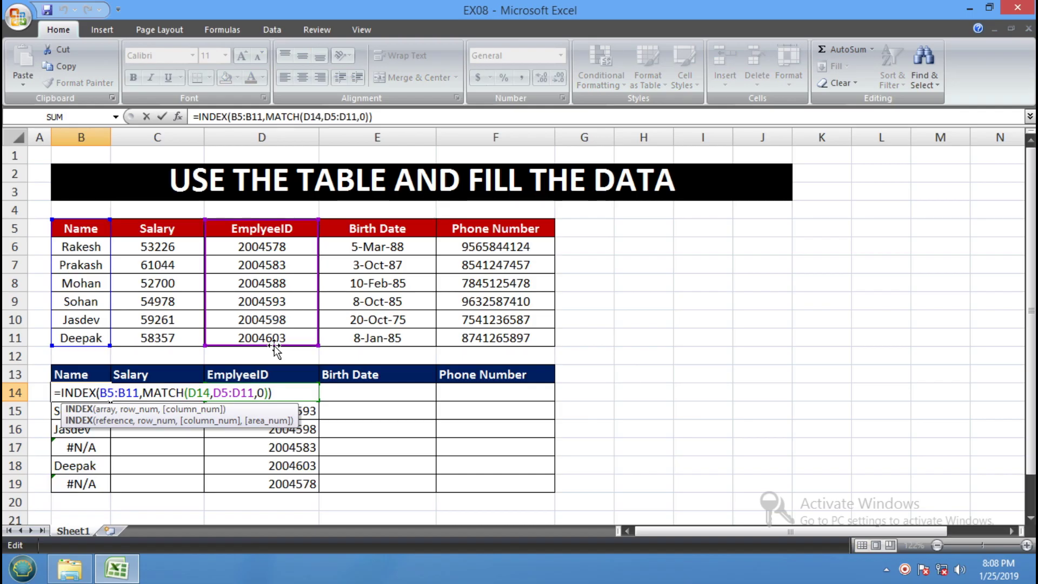
key(Return)
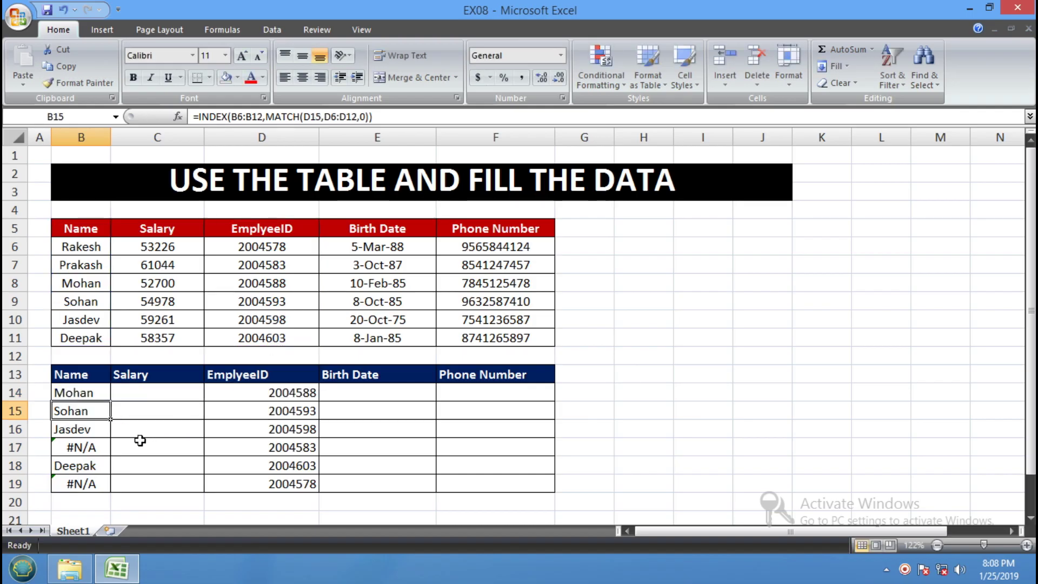
click(80, 445)
key(F2)
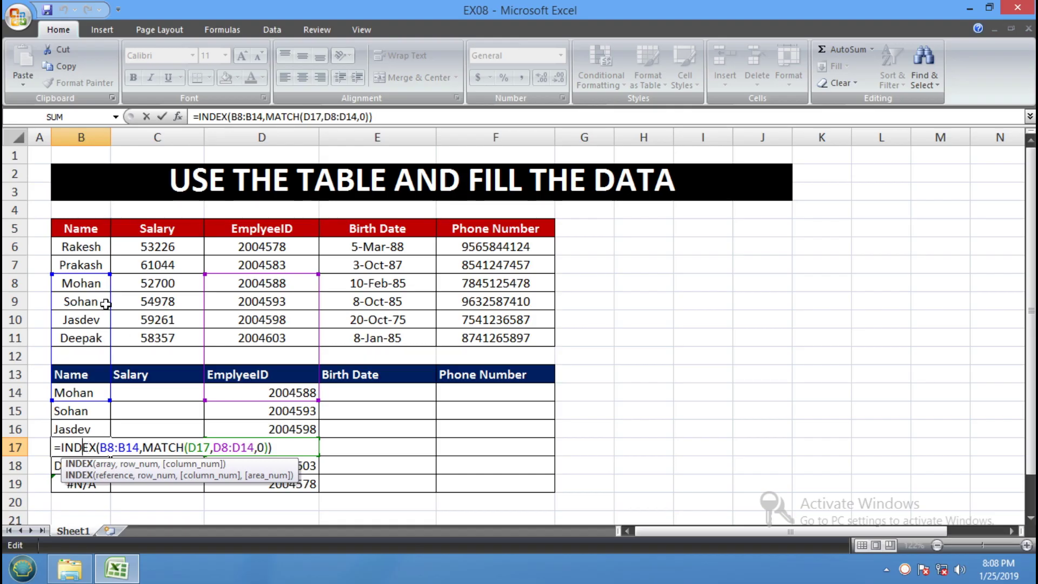
drag(82, 400, 84, 402)
key(Return)
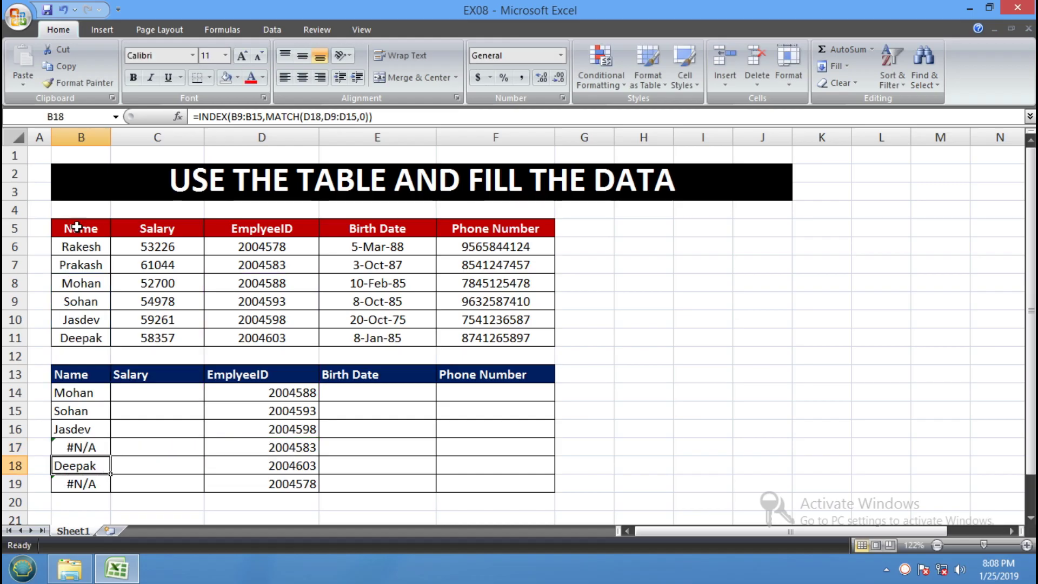
click(98, 395)
drag(99, 394, 99, 484)
Step: Clear the faulty names and enter =INDEX(B5:B11,MATCH(D14,D5:D11,0)) in B14
key(Delete)
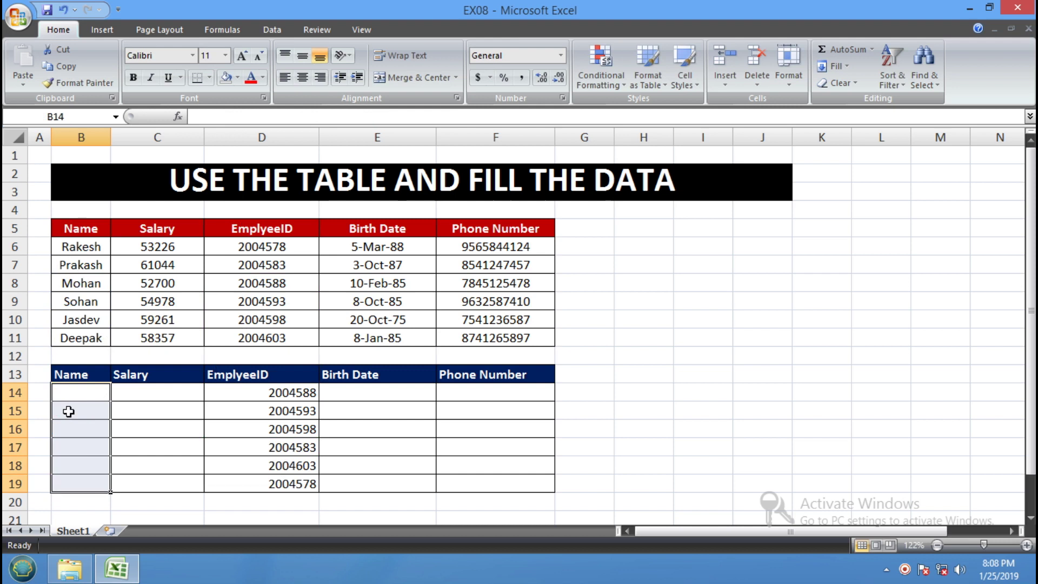
click(73, 398)
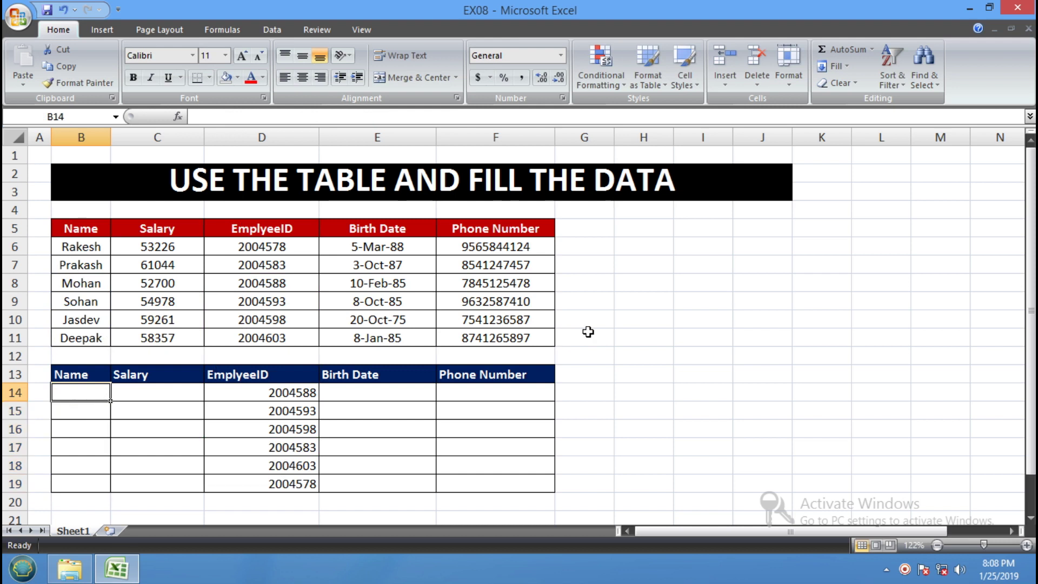
text(=index)
key(Tab)
drag(67, 228, 83, 333)
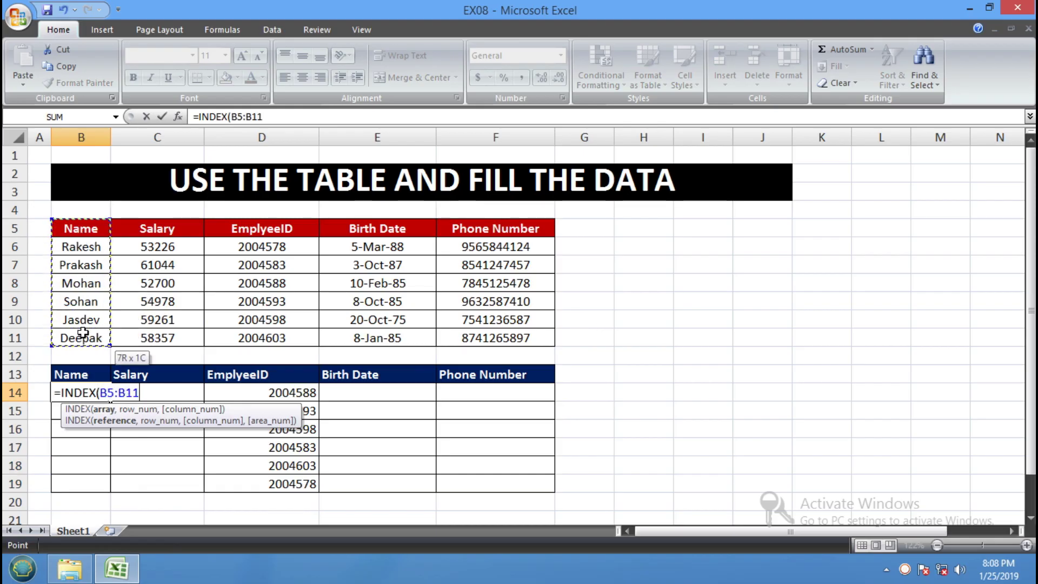
text(,)
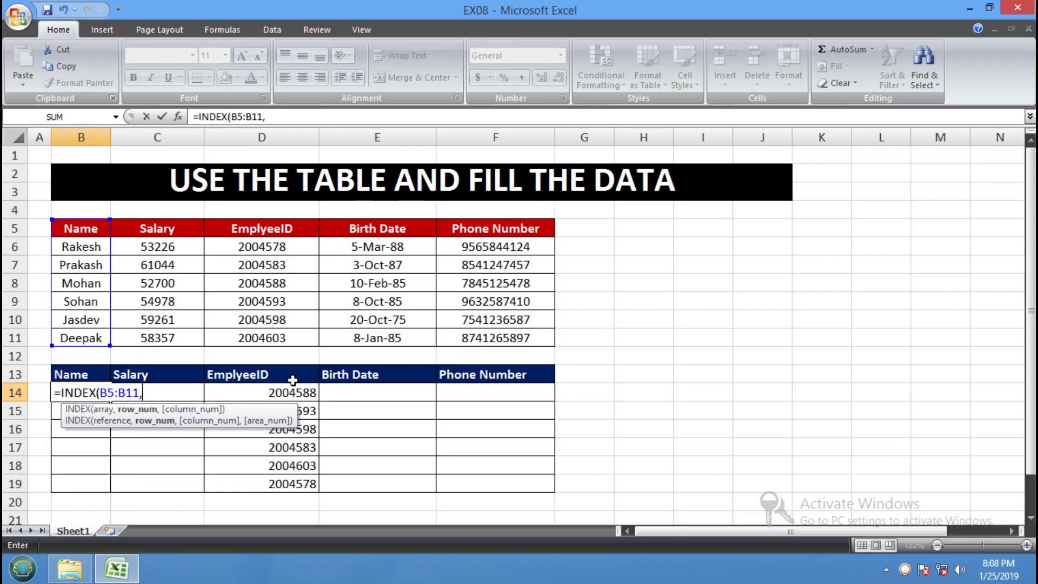
text(ma)
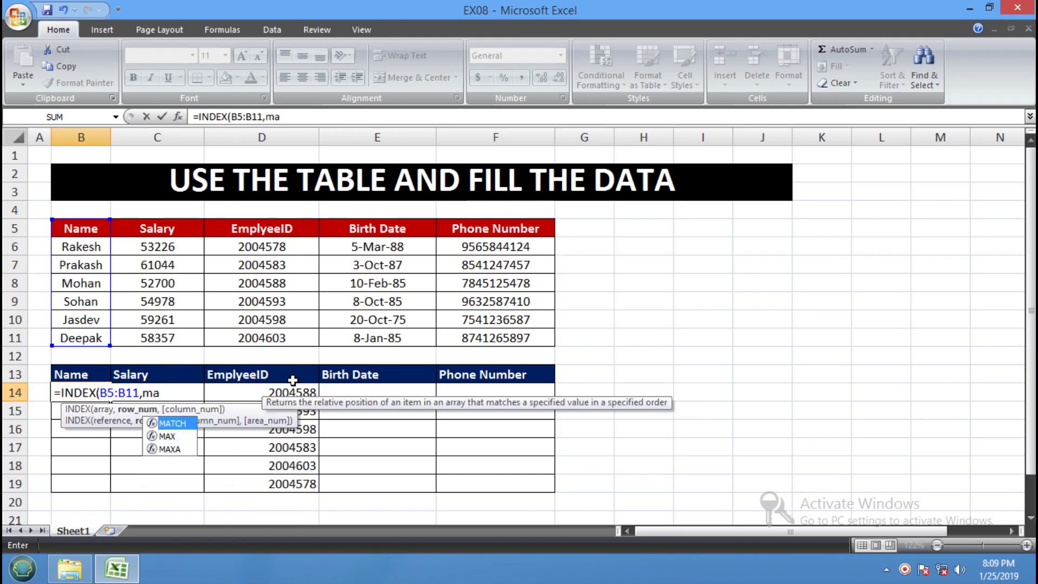
key(Tab)
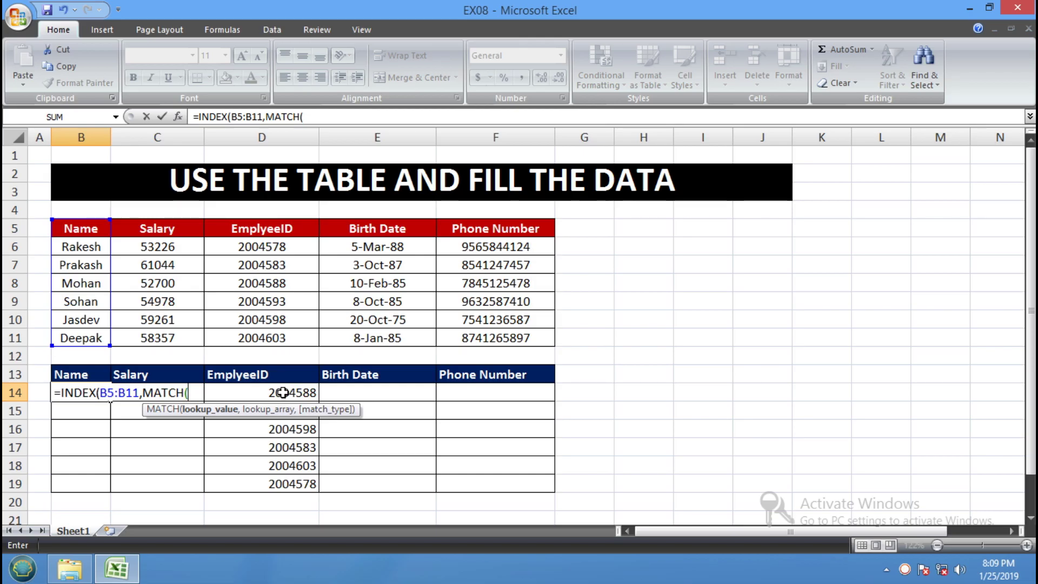
click(285, 393)
text(,)
drag(277, 229, 270, 331)
text(,0)
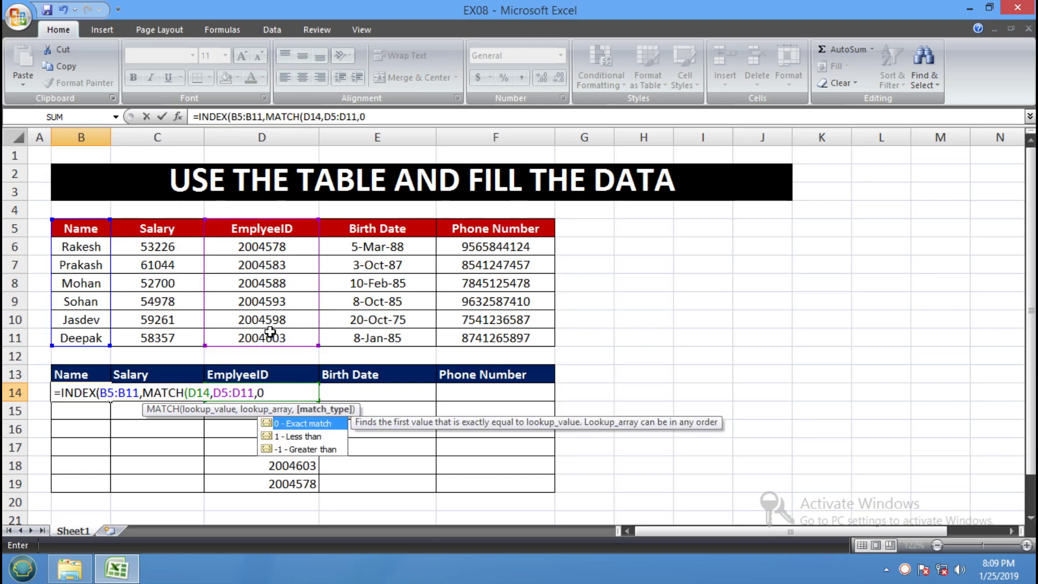
text())
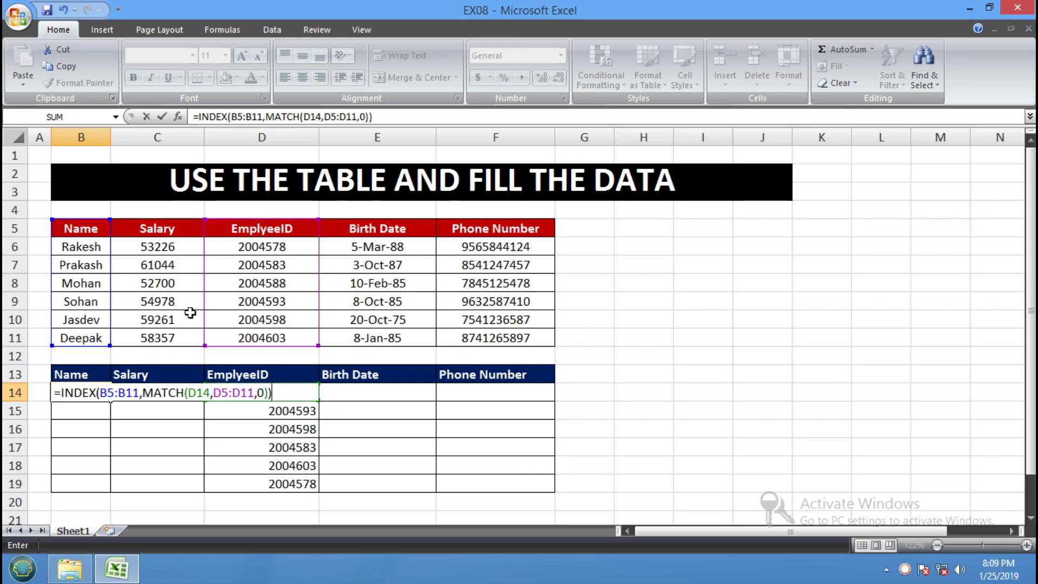
Step: Make B5:B11 and D5:D11 absolute with F4, then fill B14's formula down to B19
click(108, 393)
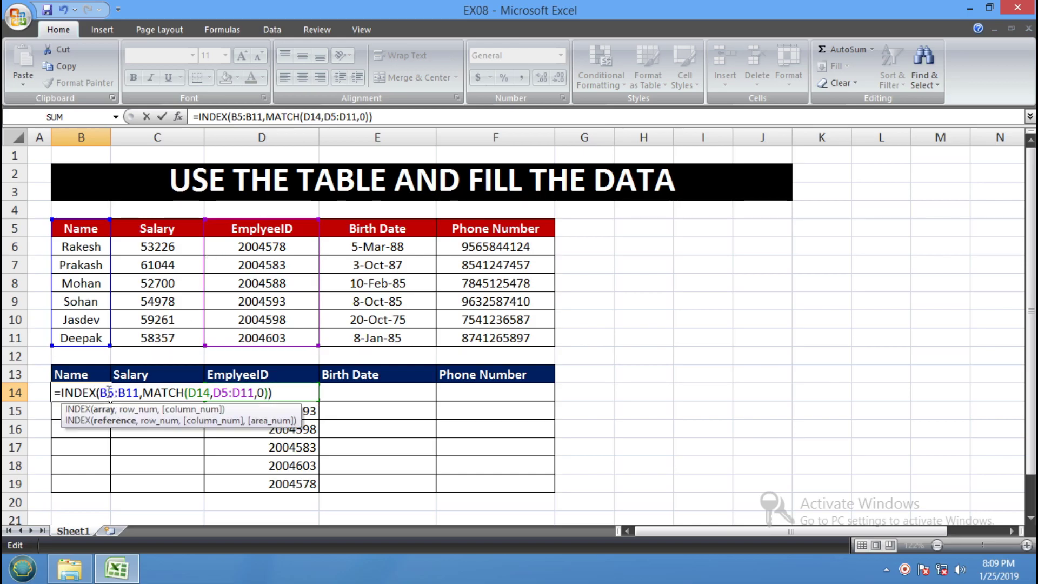
drag(136, 392, 110, 394)
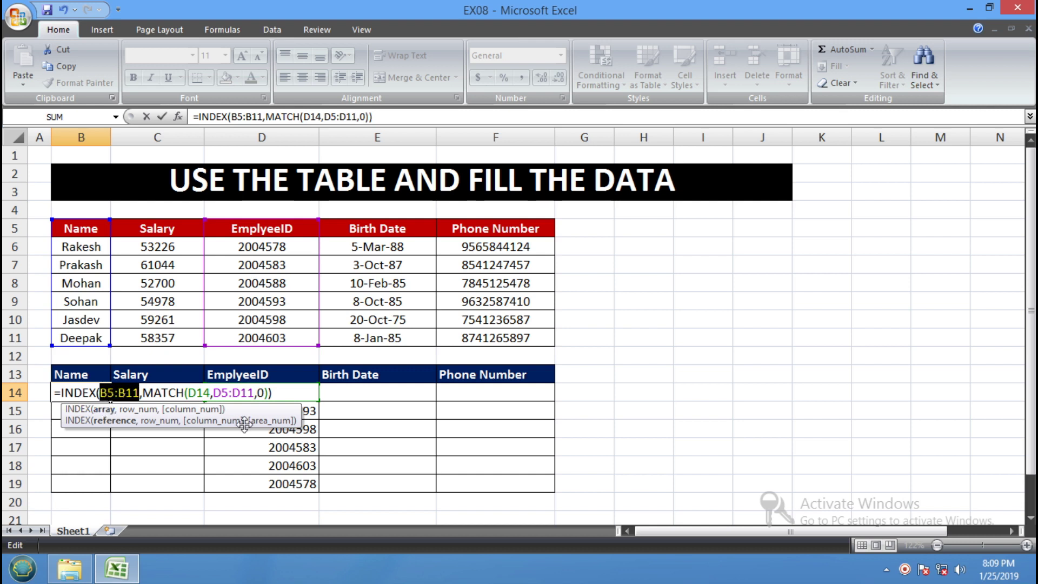
key(F4)
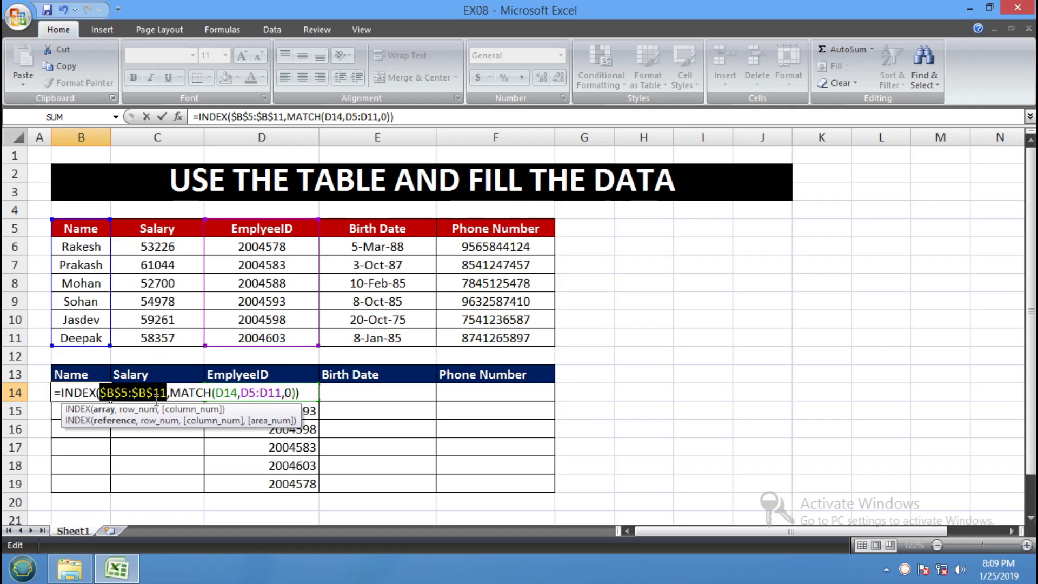
click(255, 396)
click(255, 396)
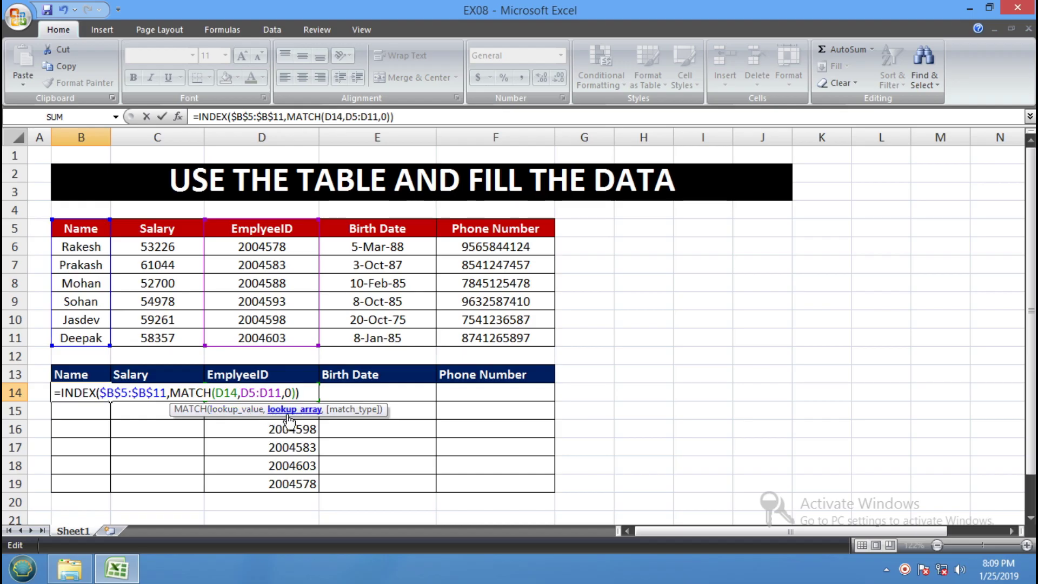
drag(269, 392, 240, 392)
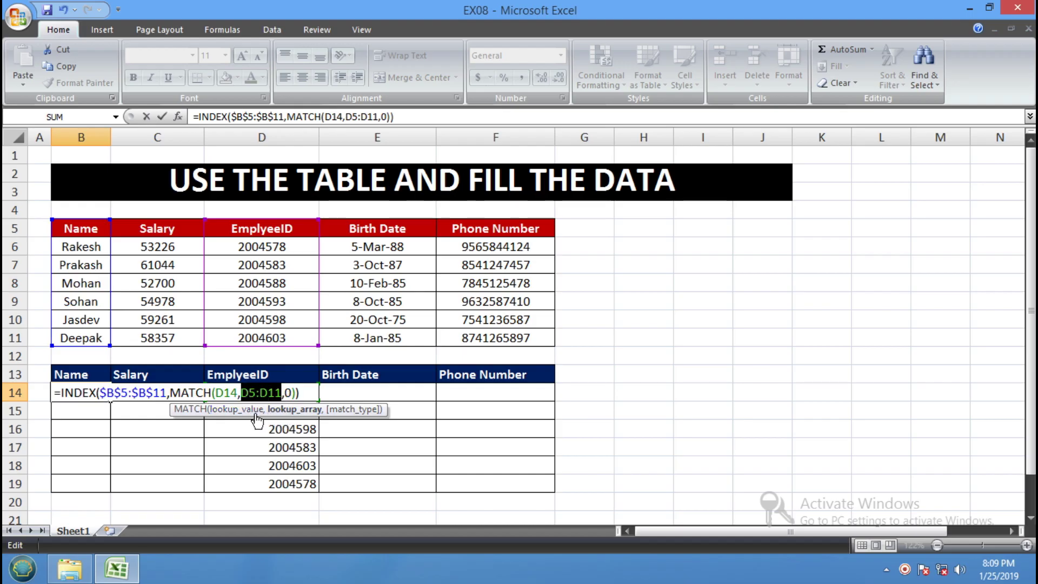
key(F4)
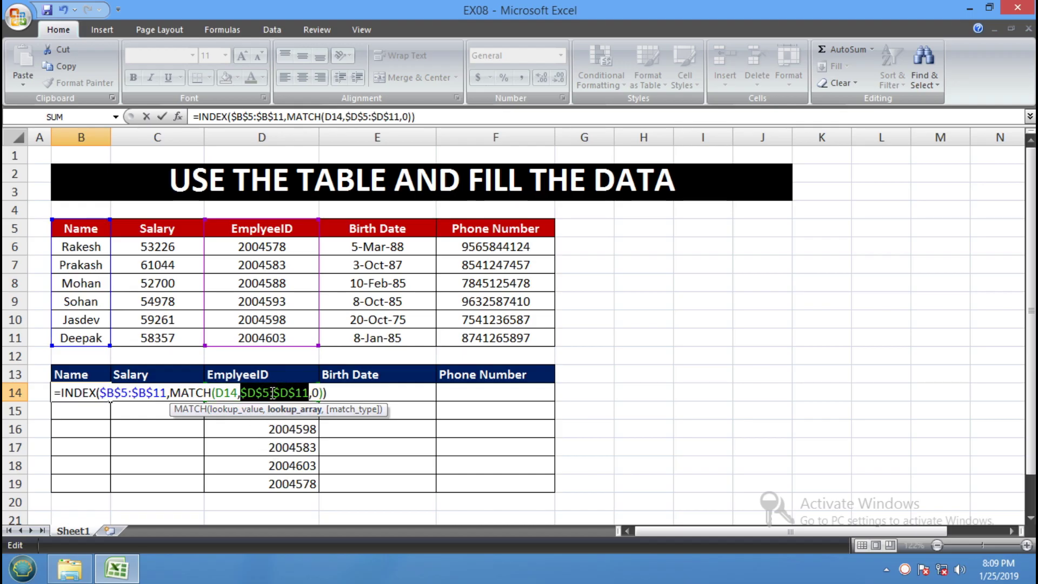
click(293, 396)
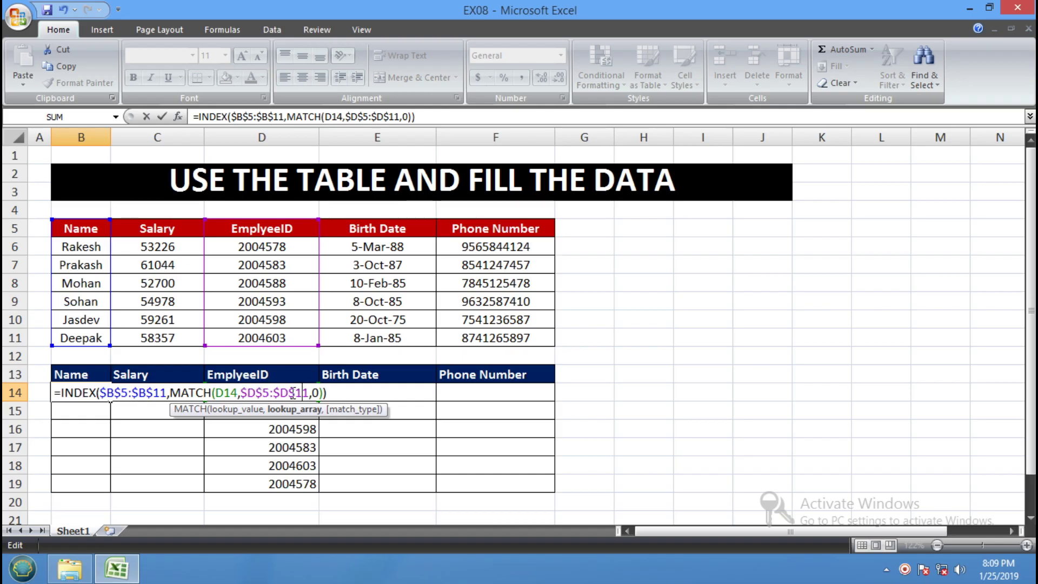
click(331, 393)
key(Return)
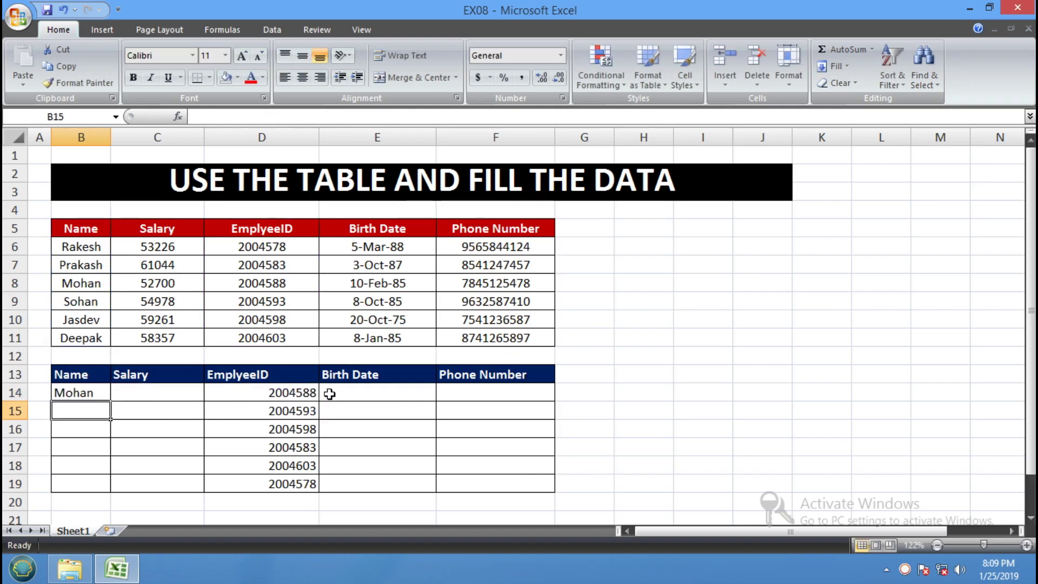
click(100, 387)
drag(111, 399, 111, 487)
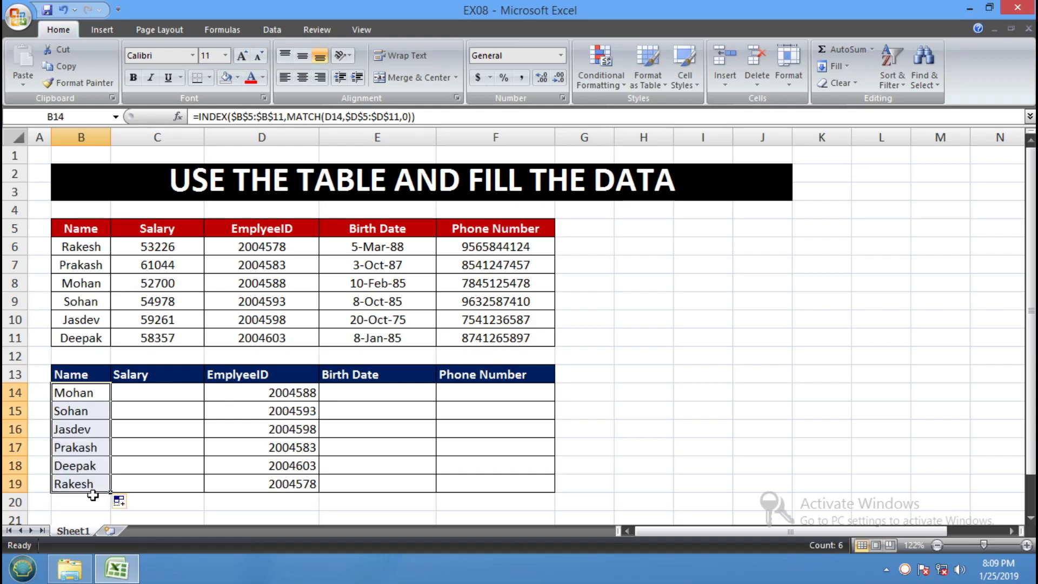
click(163, 392)
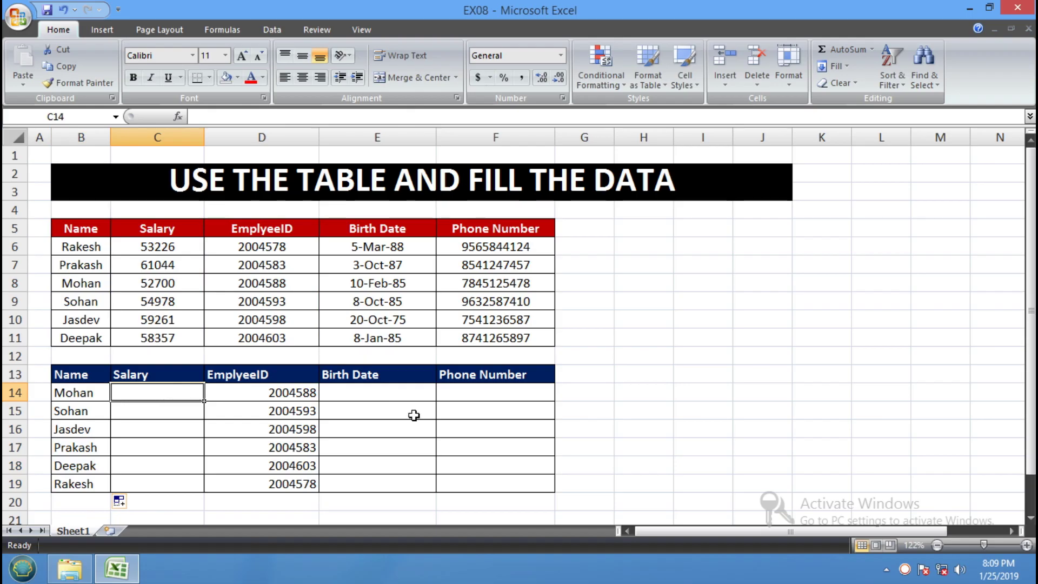
Step: Enter =INDEX(C5:C11,MATCH(d14,D5:D11,0)) in Salary cell C14
text(=ix)
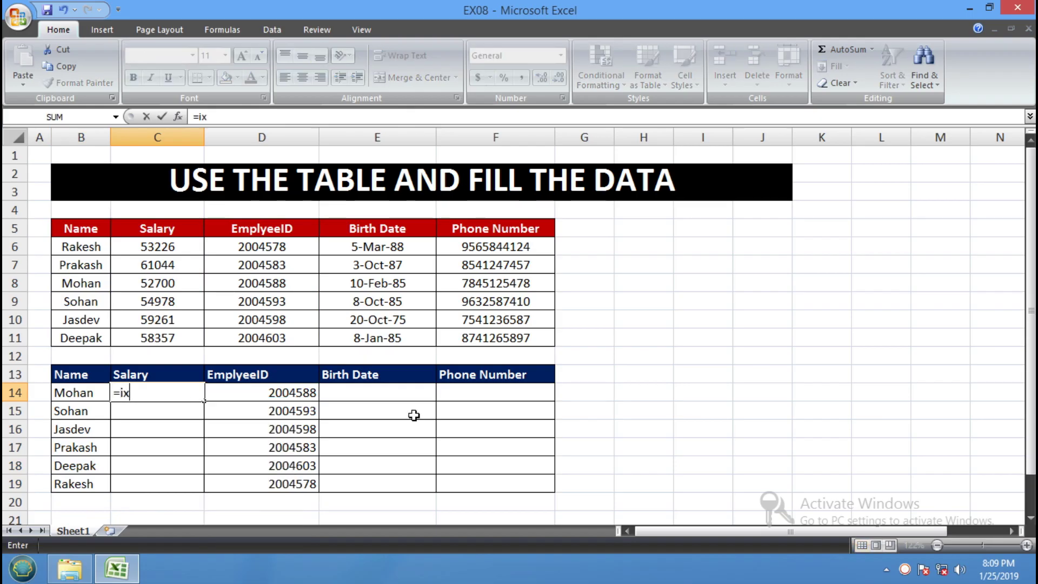
key(BackSpace)
text(n)
key(Tab)
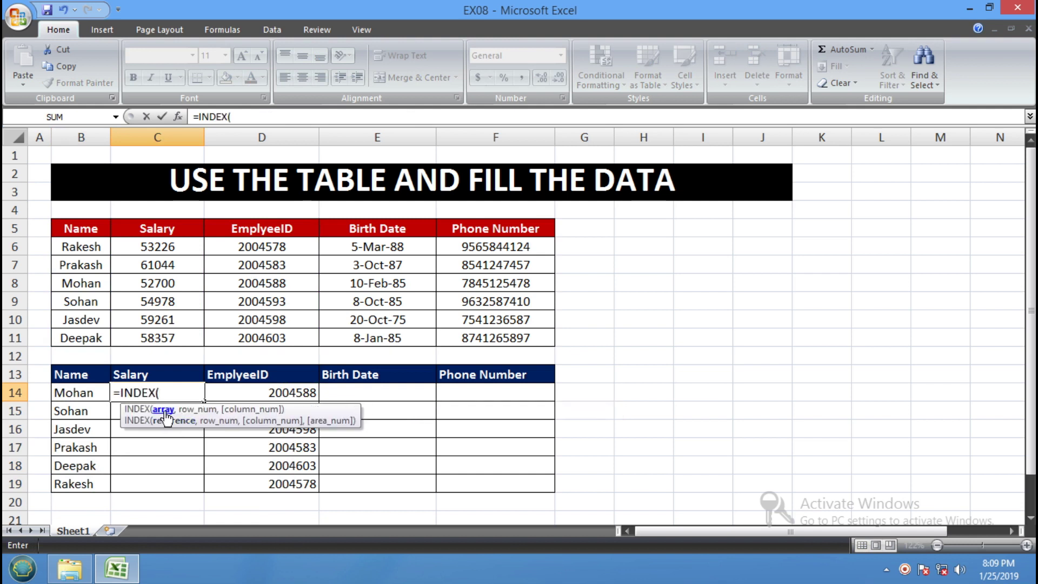
drag(179, 232, 178, 334)
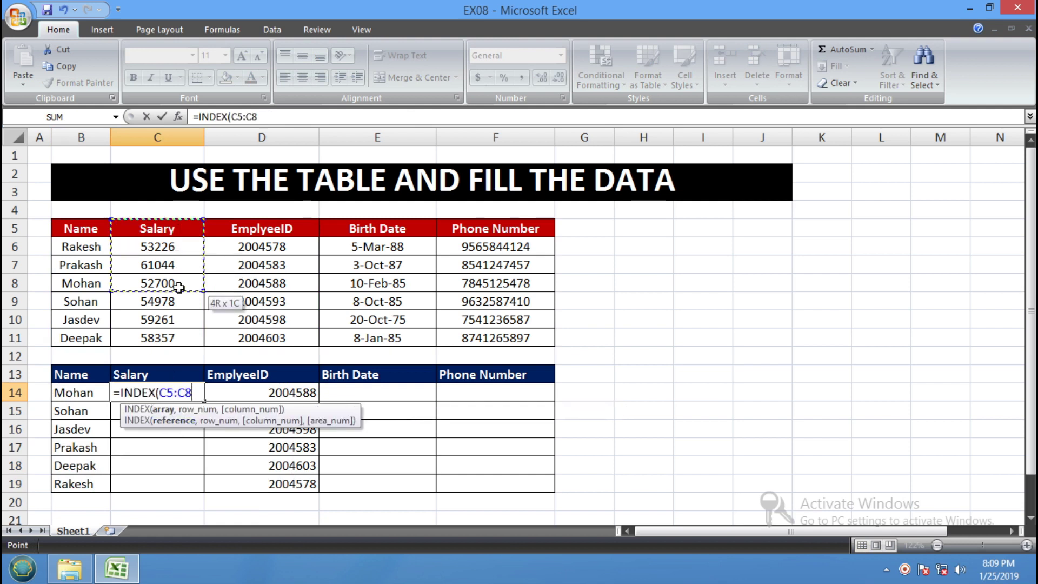
text(,)
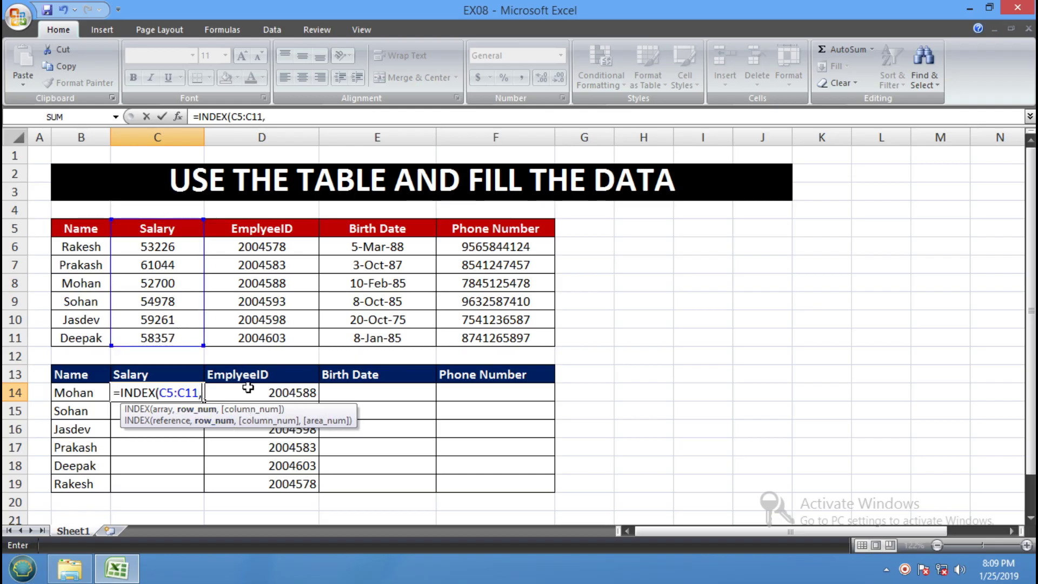
text(mat)
key(Tab)
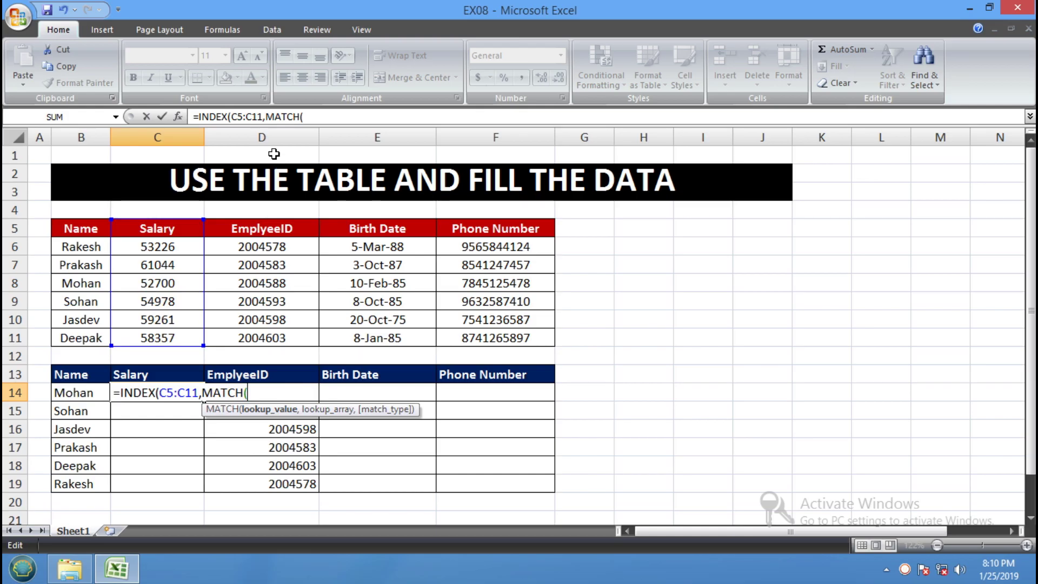
text(d14,)
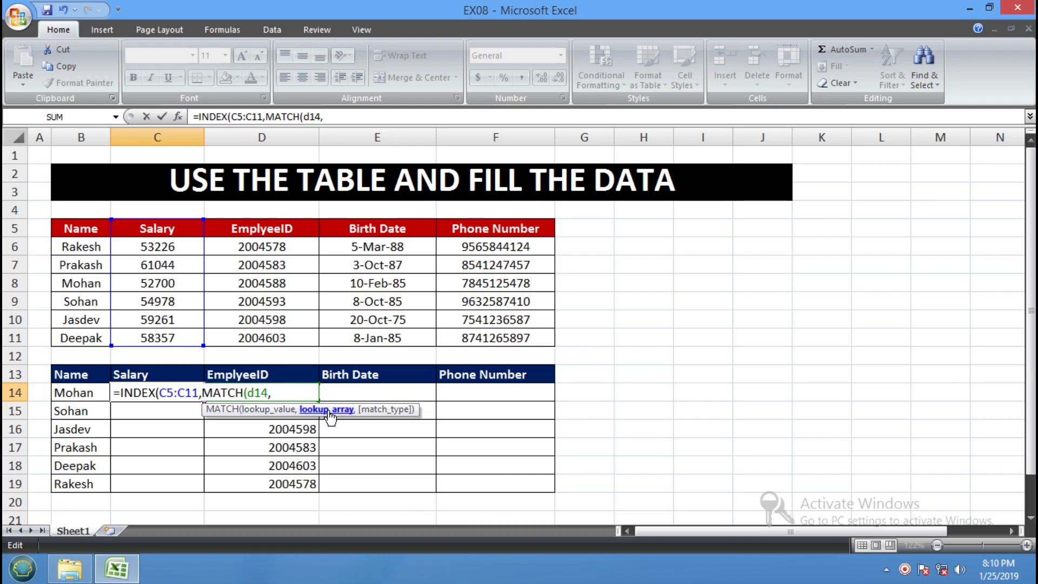
drag(266, 232, 269, 344)
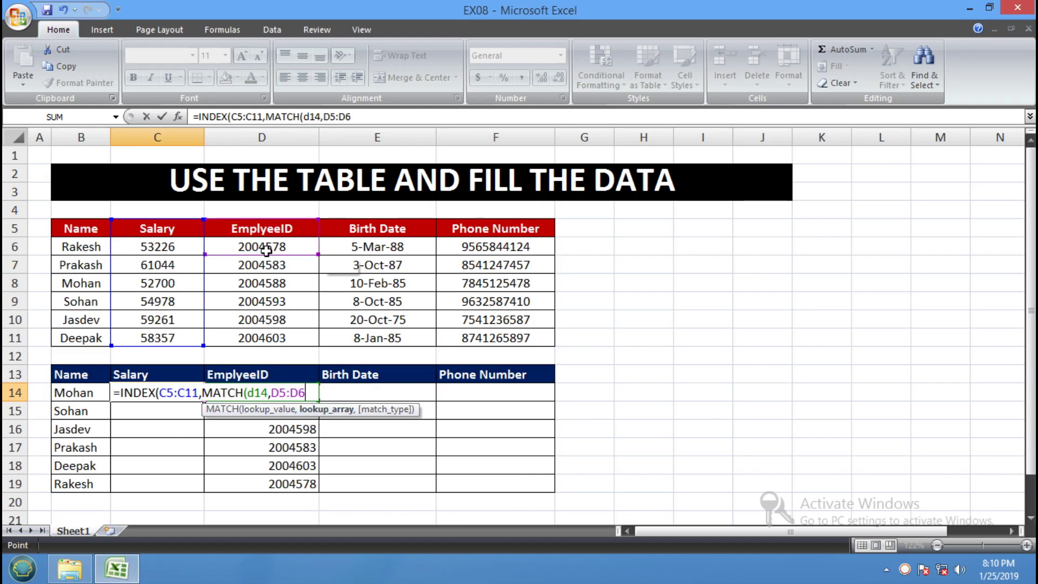
text(,)
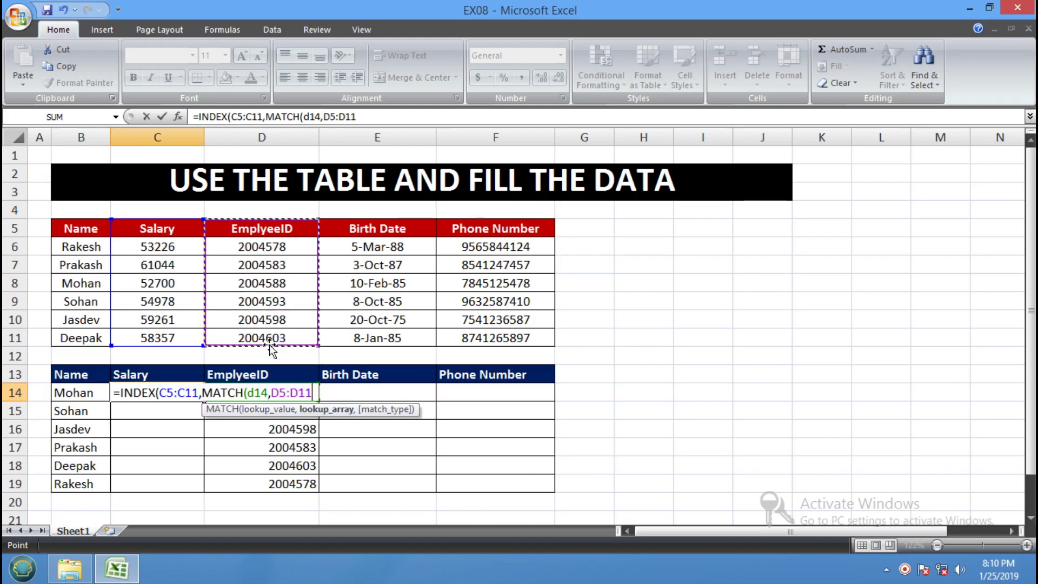
text(0)
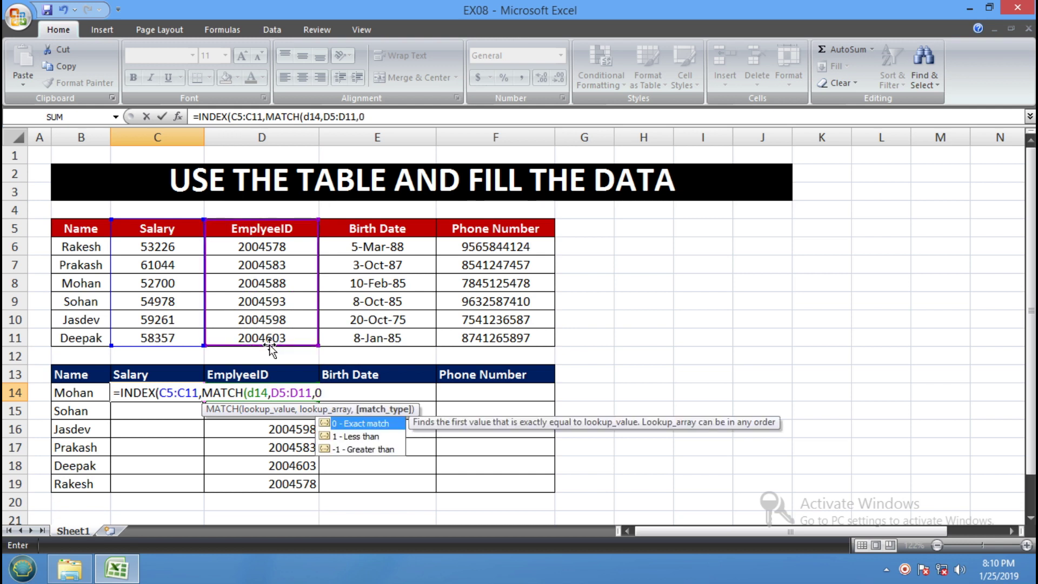
text()))
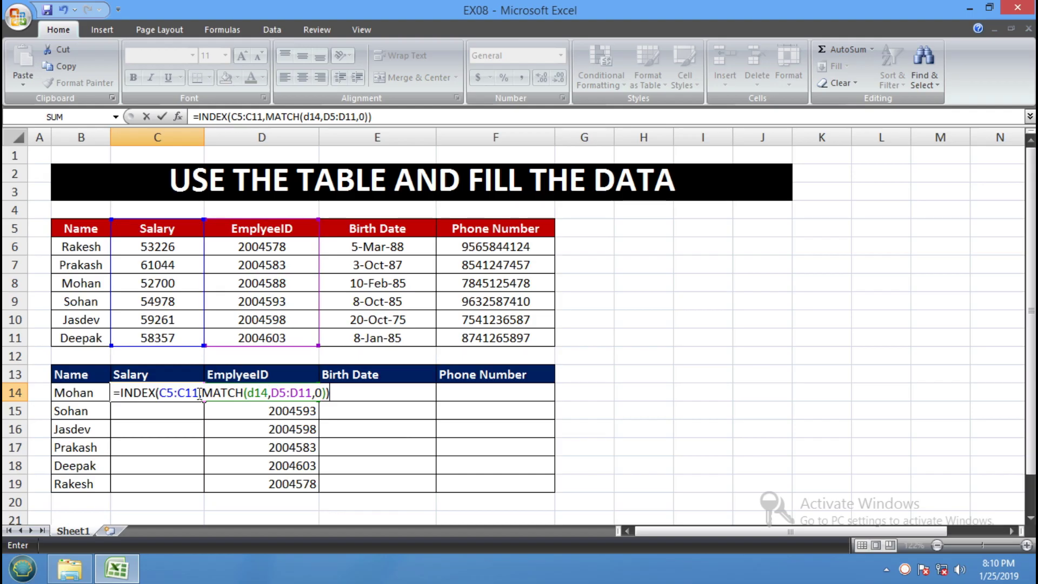
Step: Lock C5:C11 and D5:D11 as absolute references, then fill C14's formula down to C19
drag(199, 393, 159, 393)
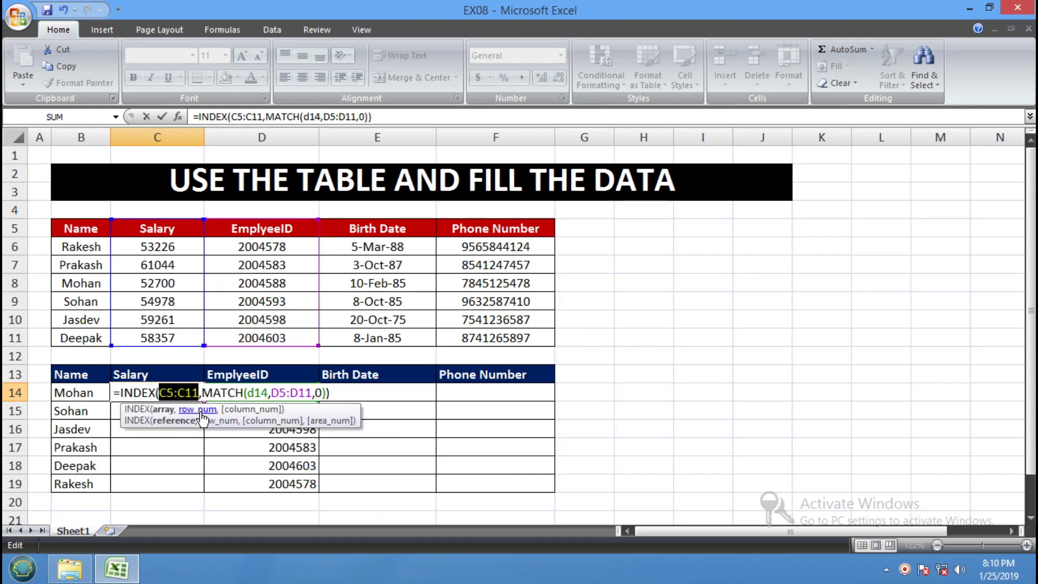
key(F4)
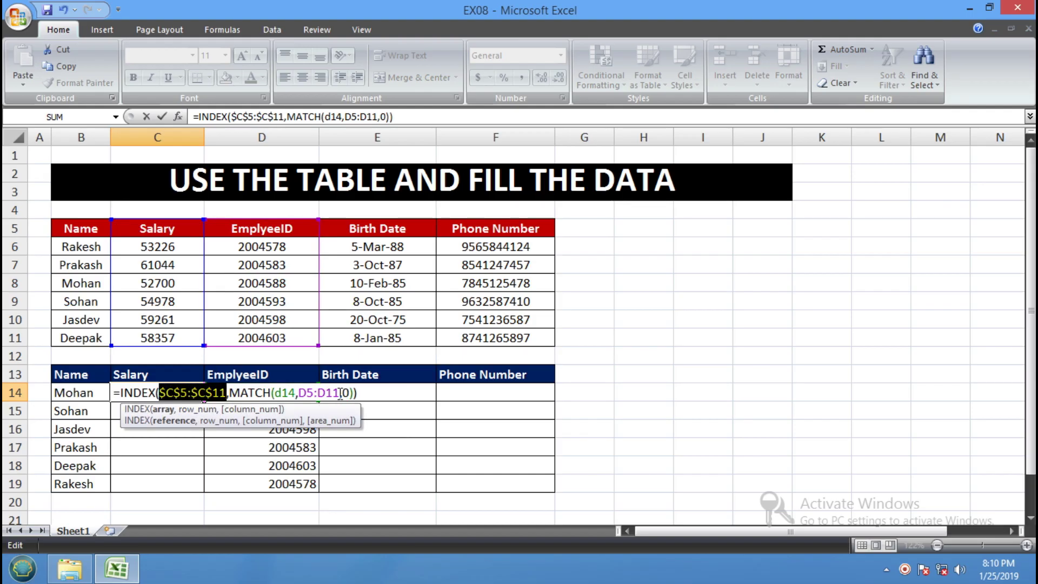
click(336, 392)
drag(335, 393, 300, 393)
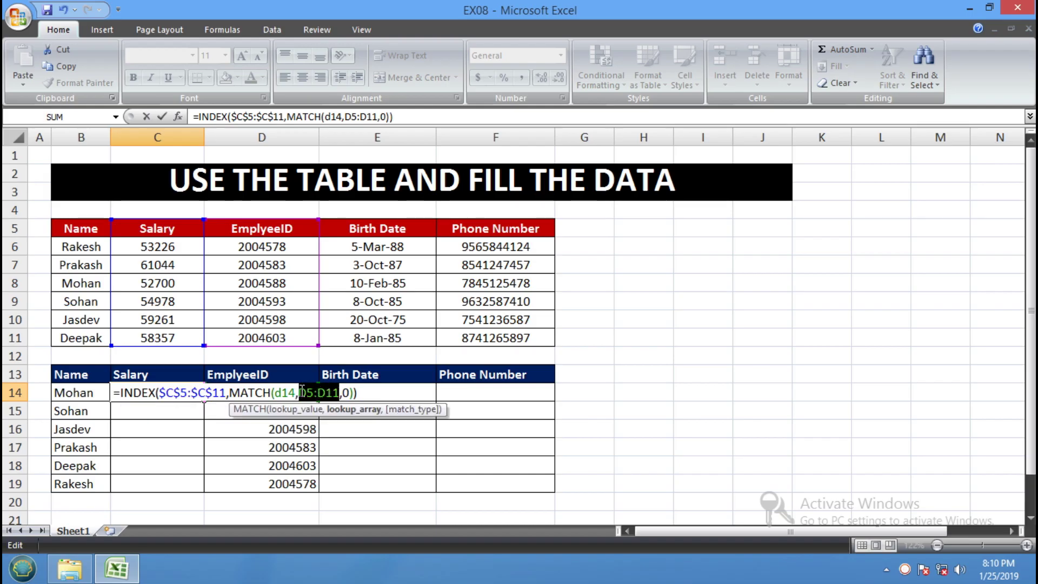
key(F4)
key(Return)
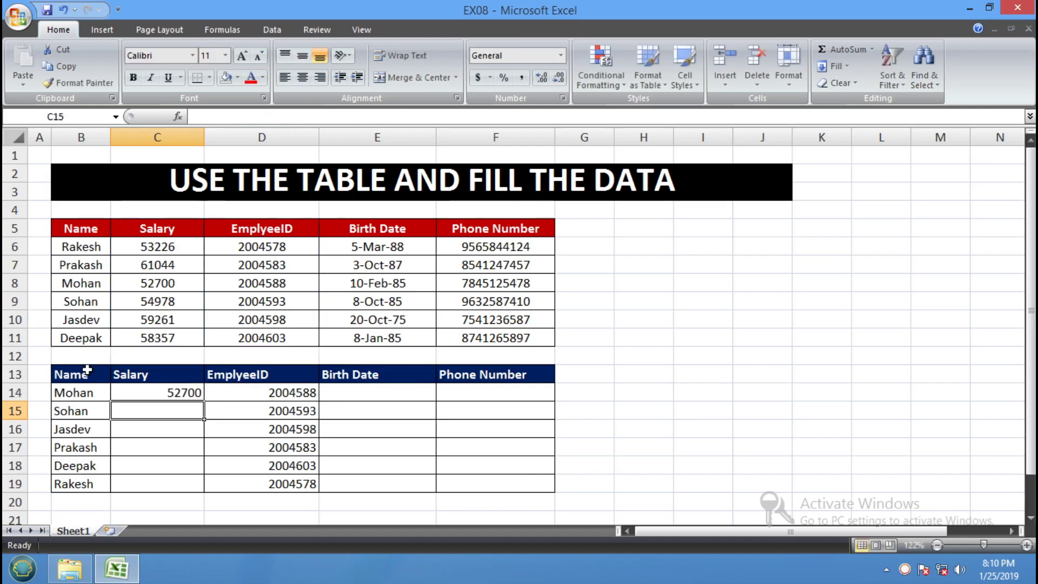
click(163, 392)
drag(208, 400, 200, 489)
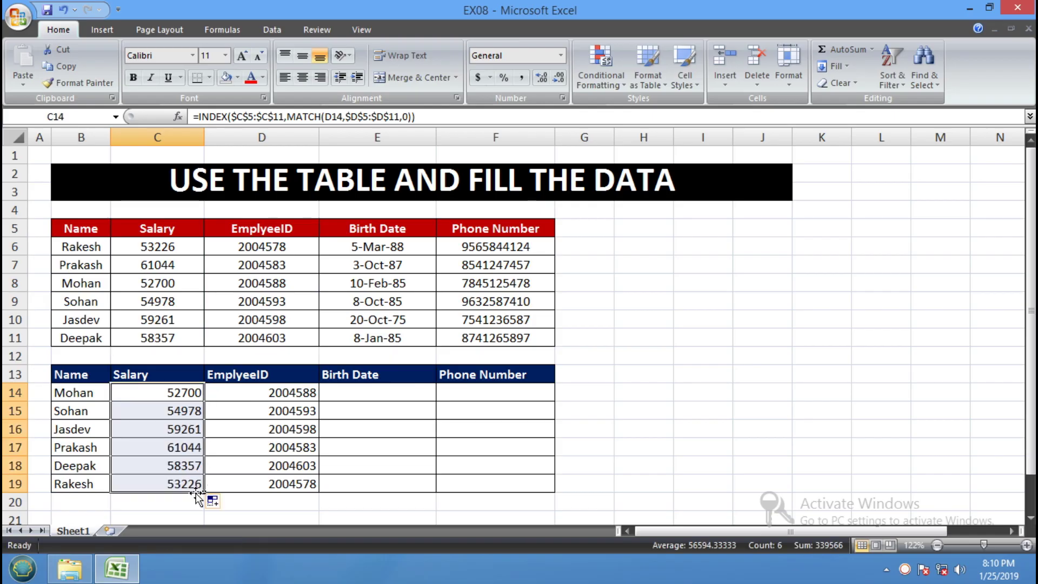
click(361, 395)
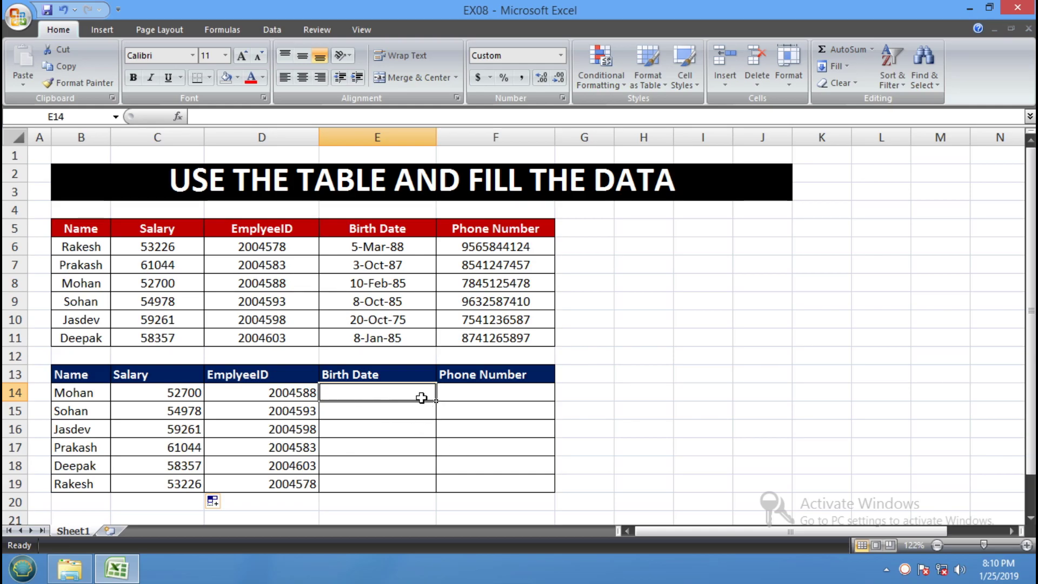
Step: Begin a VLOOKUP function in Birth Date cell E14
text(=)
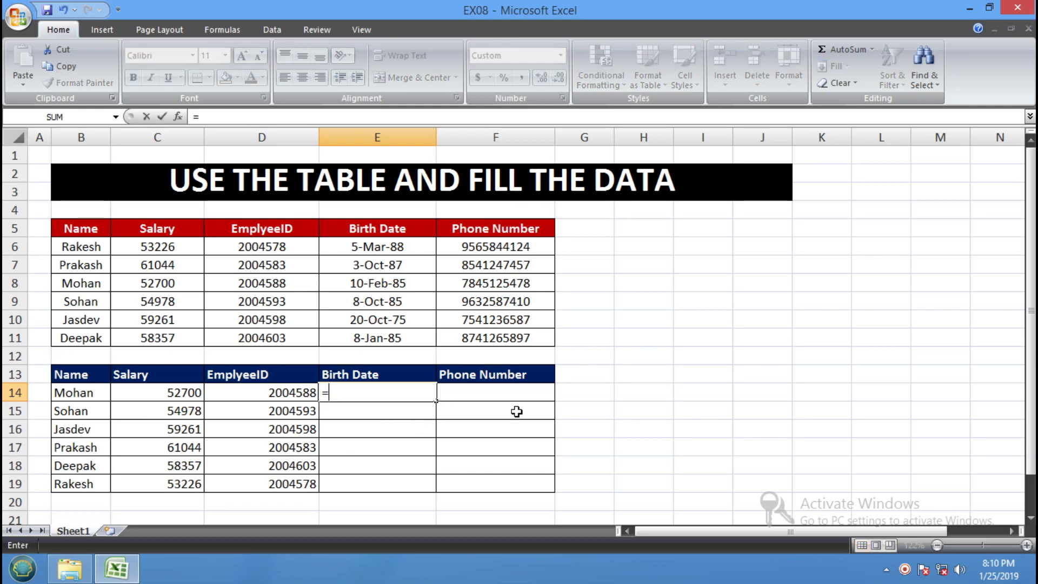
text(vloo)
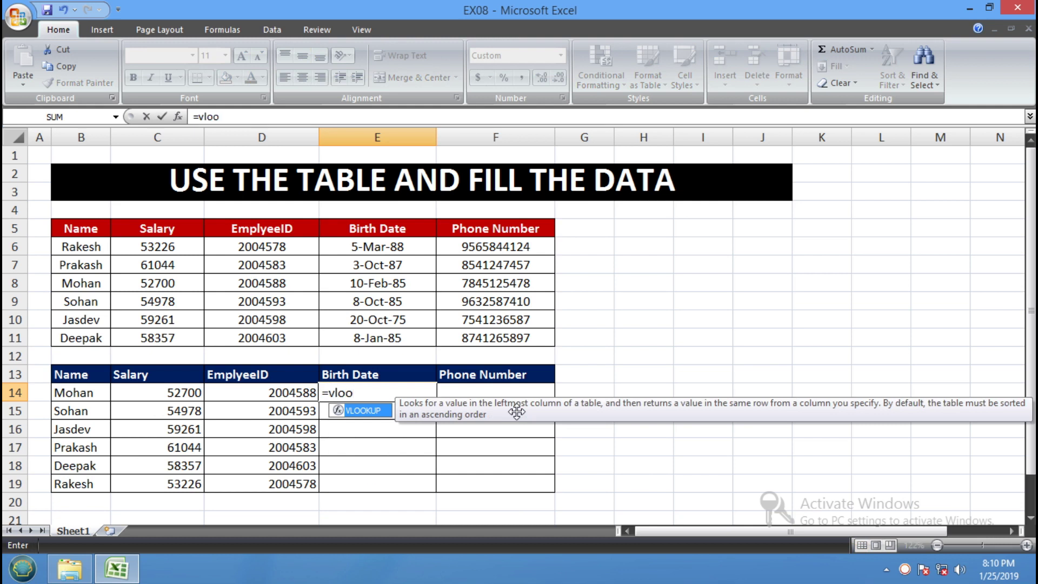
key(Tab)
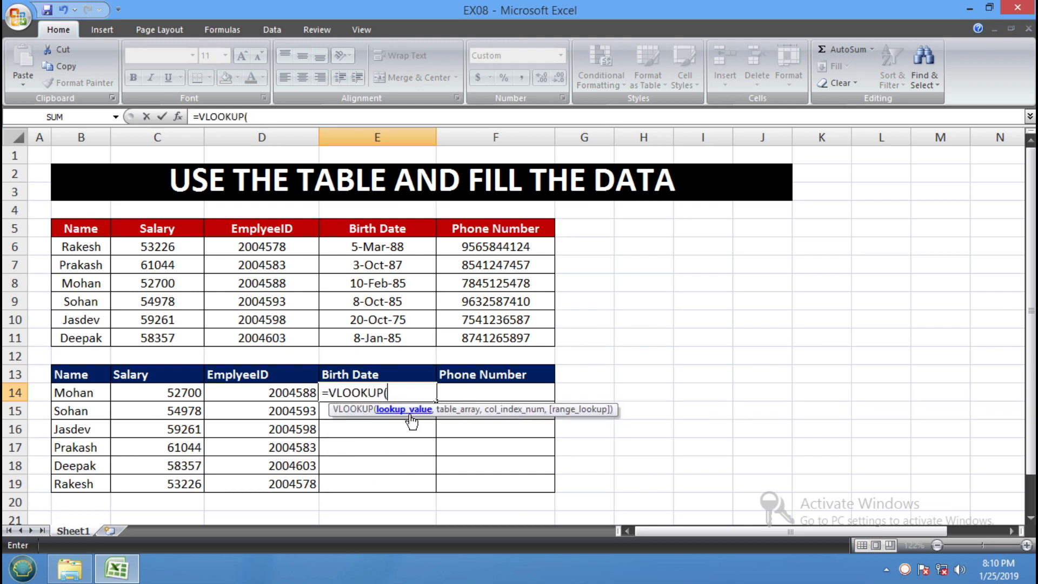
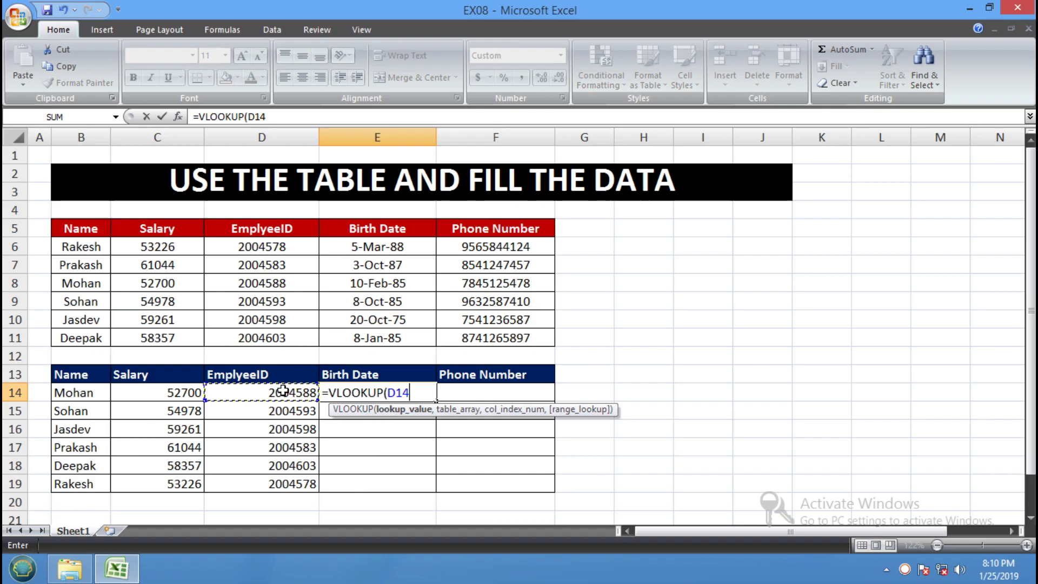
Step: Complete E14 as =VLOOKUP(D14,D5:F11,2,0), returning the birth date 10-Feb-85
text(,)
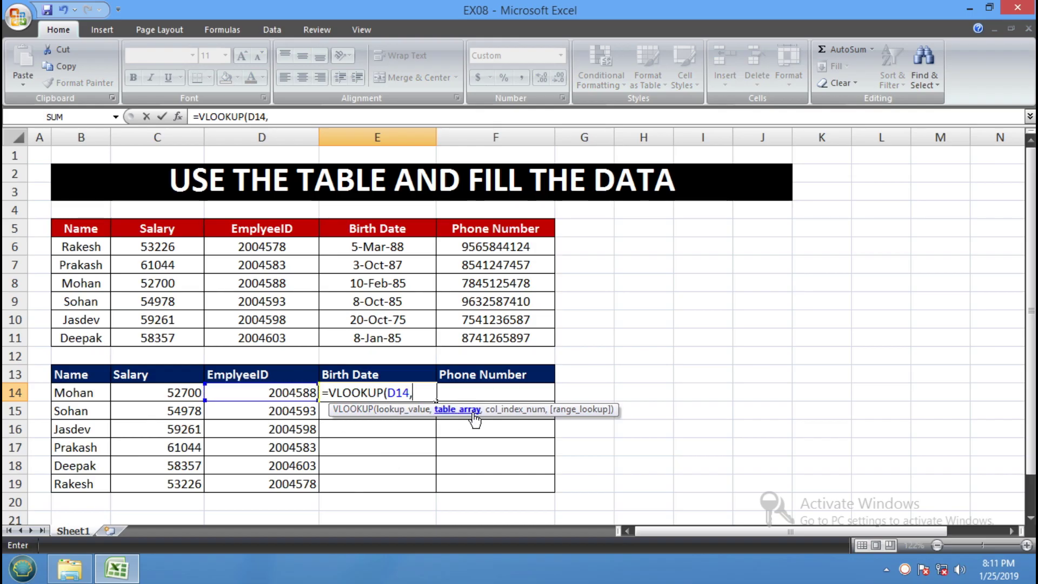
click(275, 229)
drag(275, 229, 482, 335)
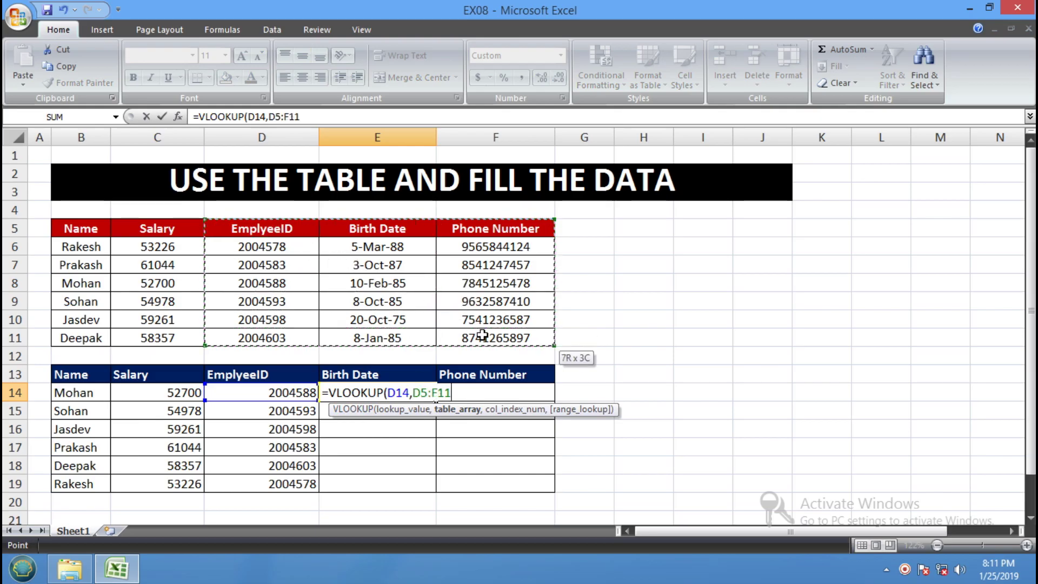
drag(485, 337, 485, 338)
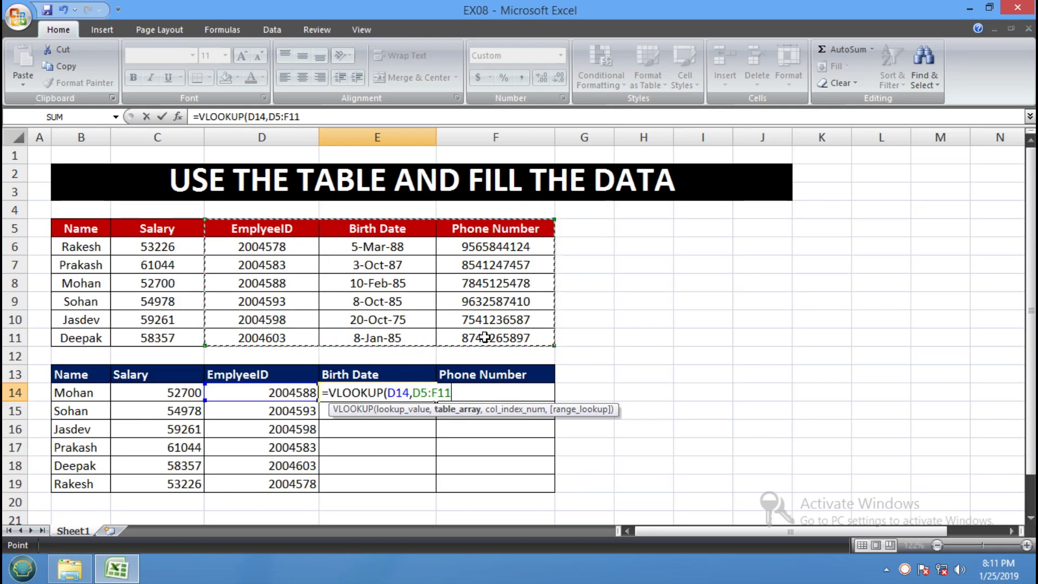
text(,2)
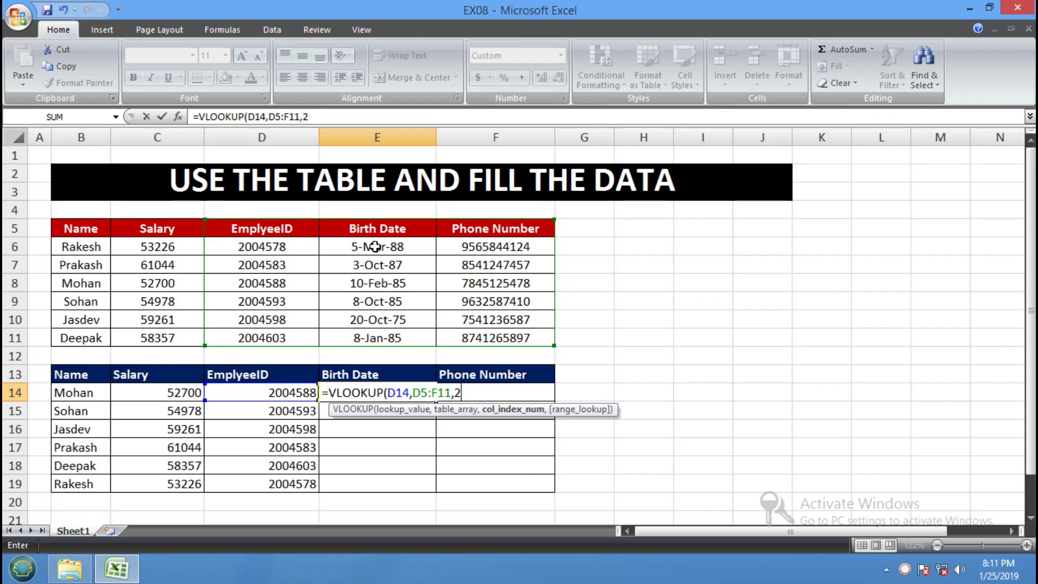
text(,0)
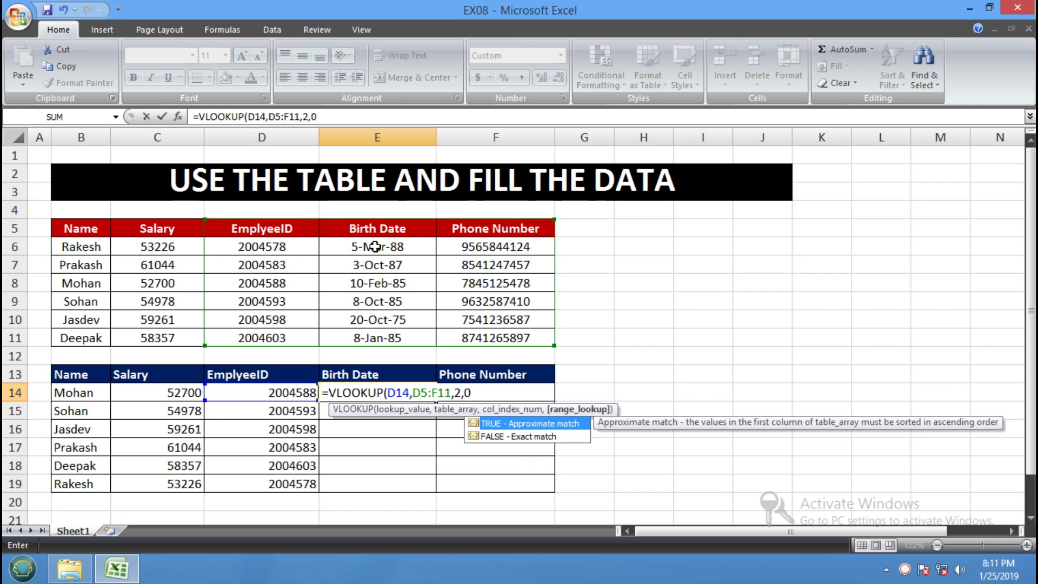
text())
key(Return)
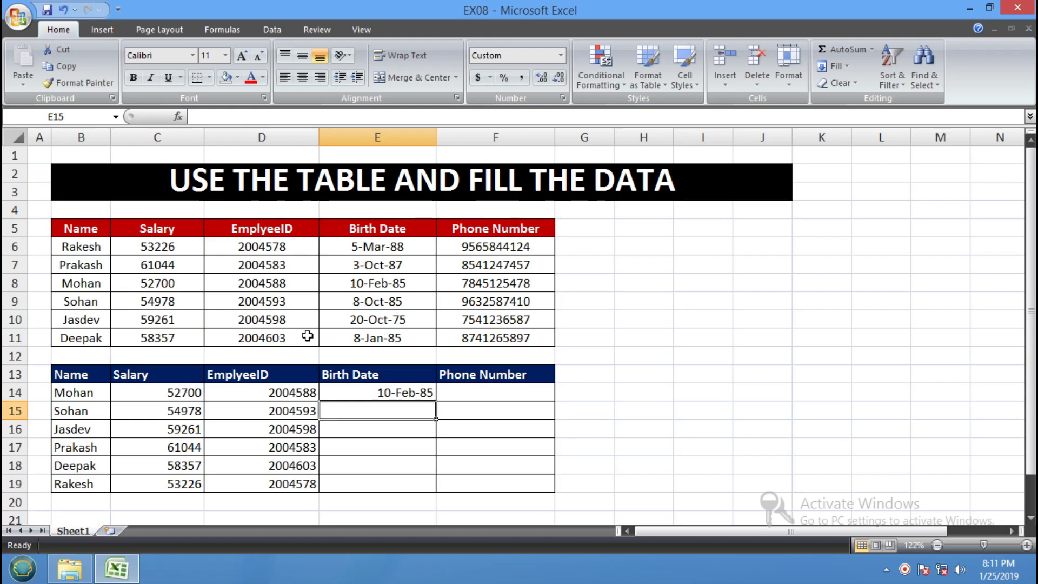
Step: Lock E14's lookup range as $D$5:$F$11 and fill the birth date formula down to E19
click(266, 283)
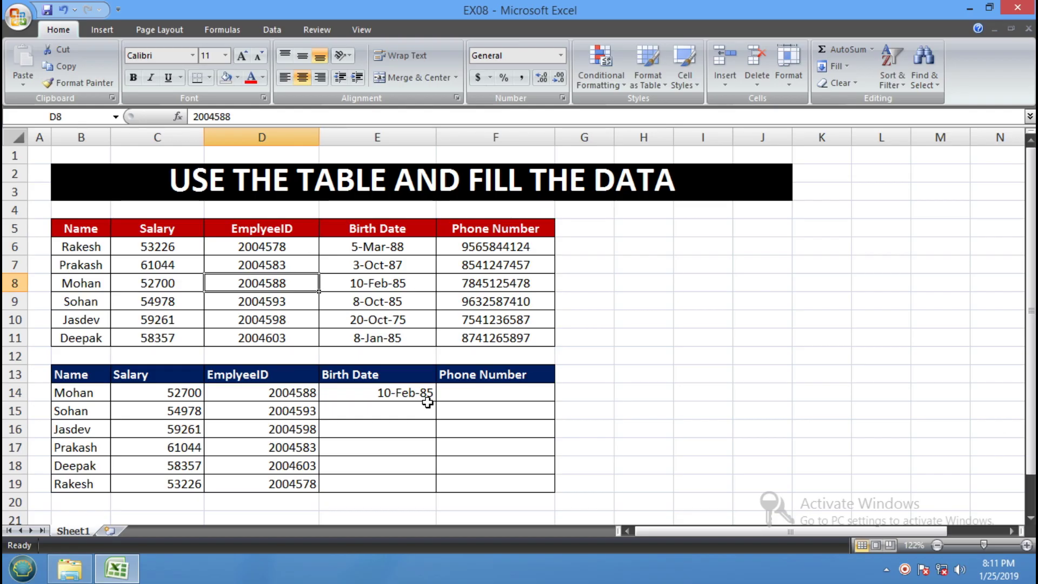
click(409, 396)
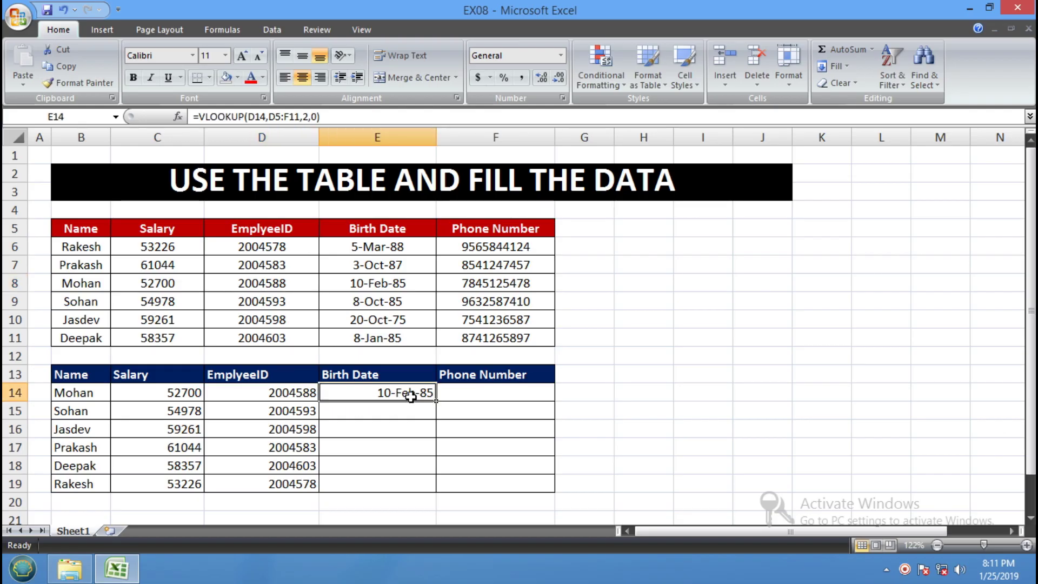
click(295, 117)
drag(295, 116, 269, 116)
key(F4)
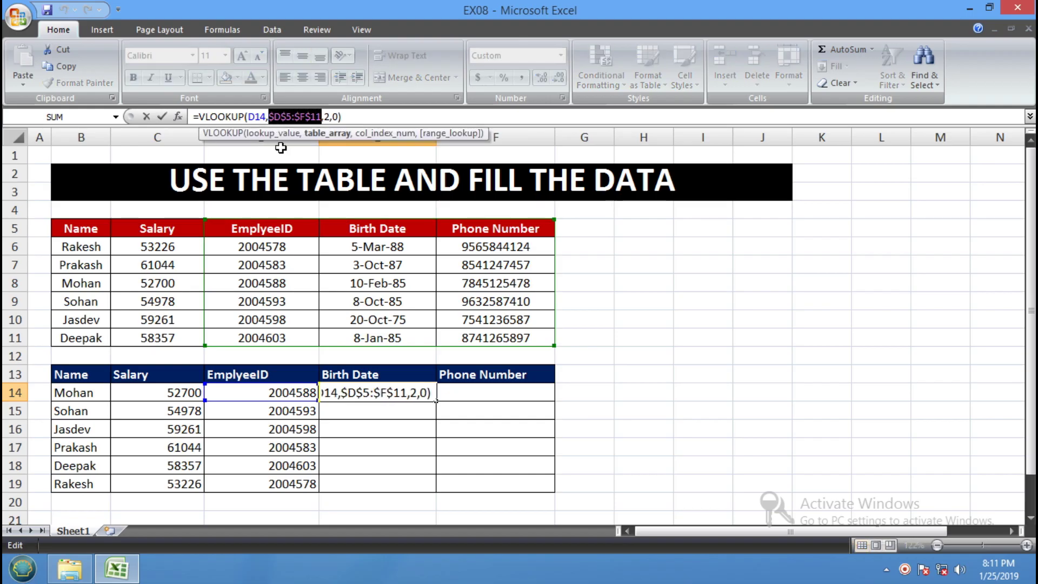
key(Return)
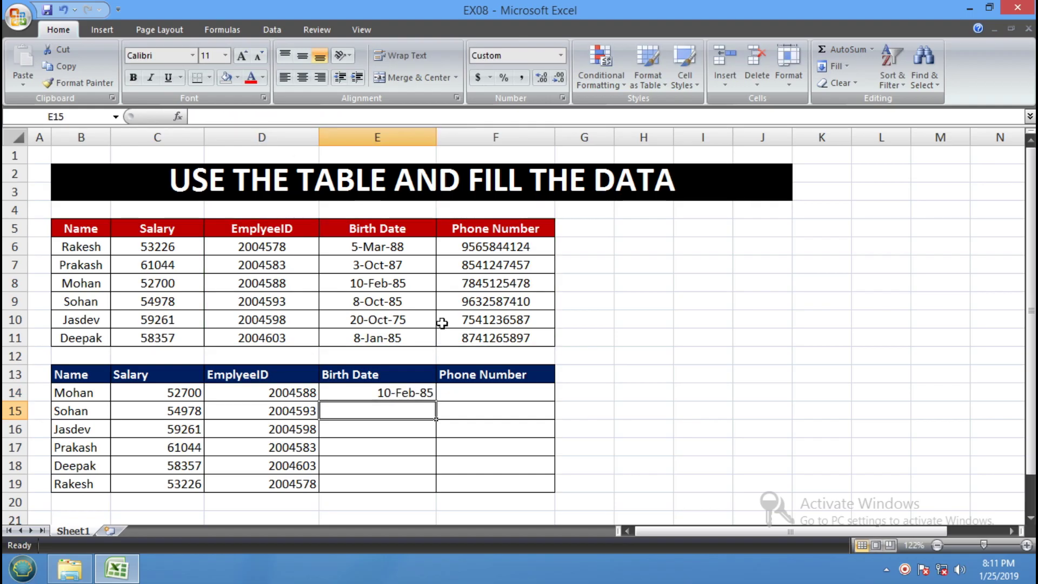
click(403, 392)
drag(437, 402, 436, 491)
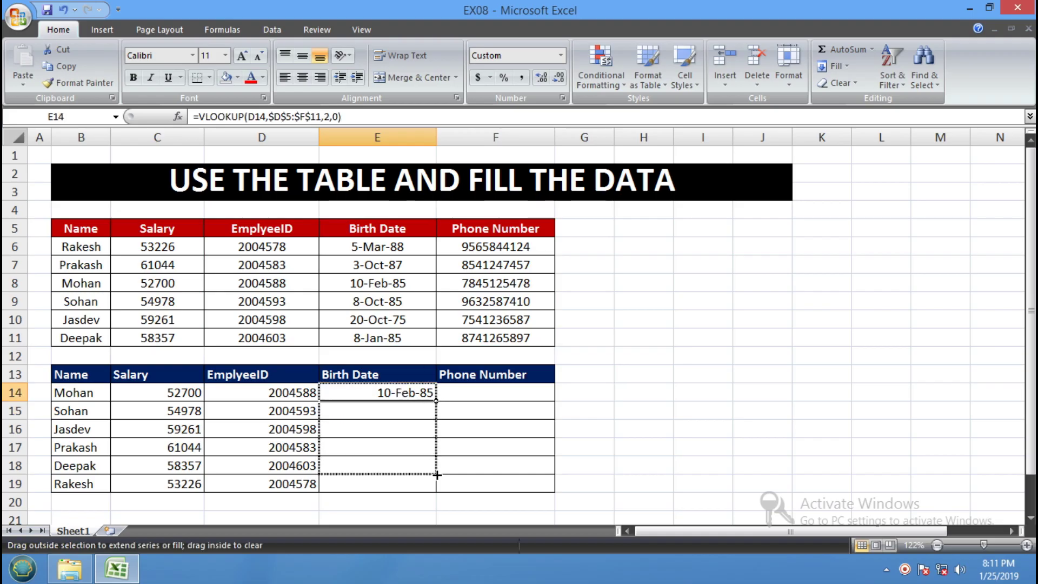
Step: Enter =VLOOKUP(D14,$D$5:$F$11,3,0) in F14 for the phone number lookup
click(493, 394)
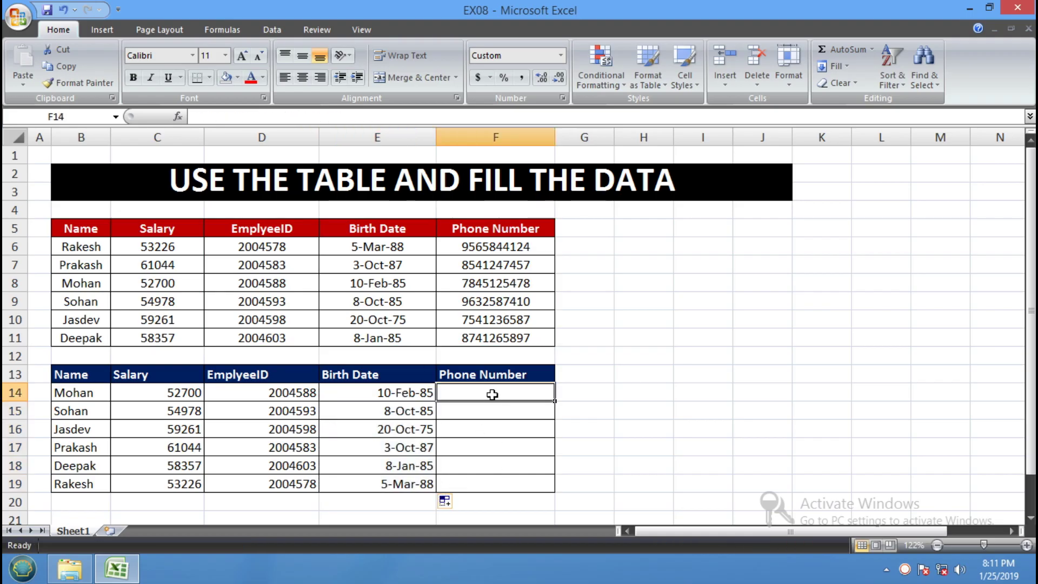
text(=vloo)
key(Tab)
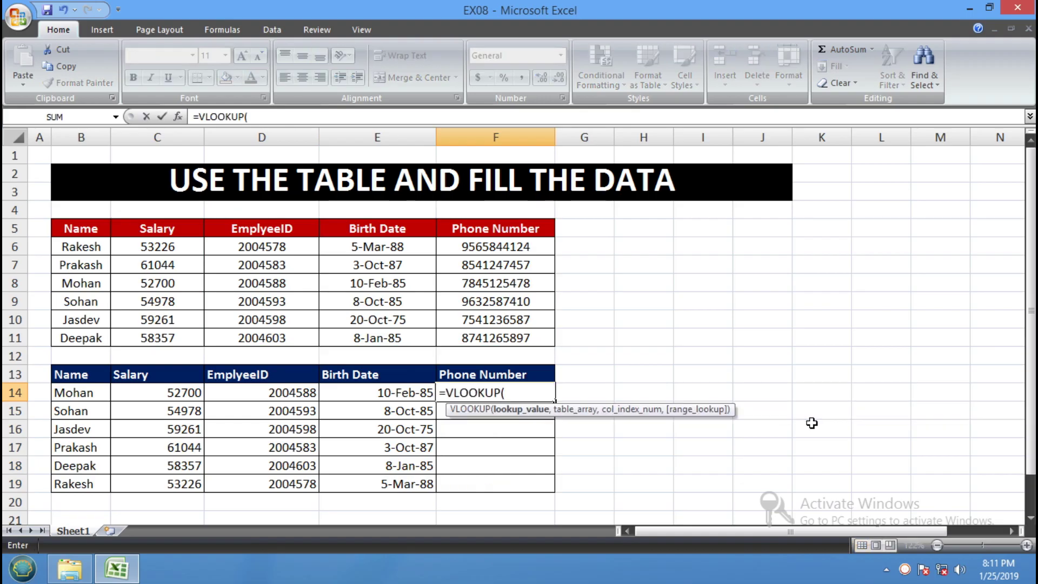
click(299, 391)
text(,)
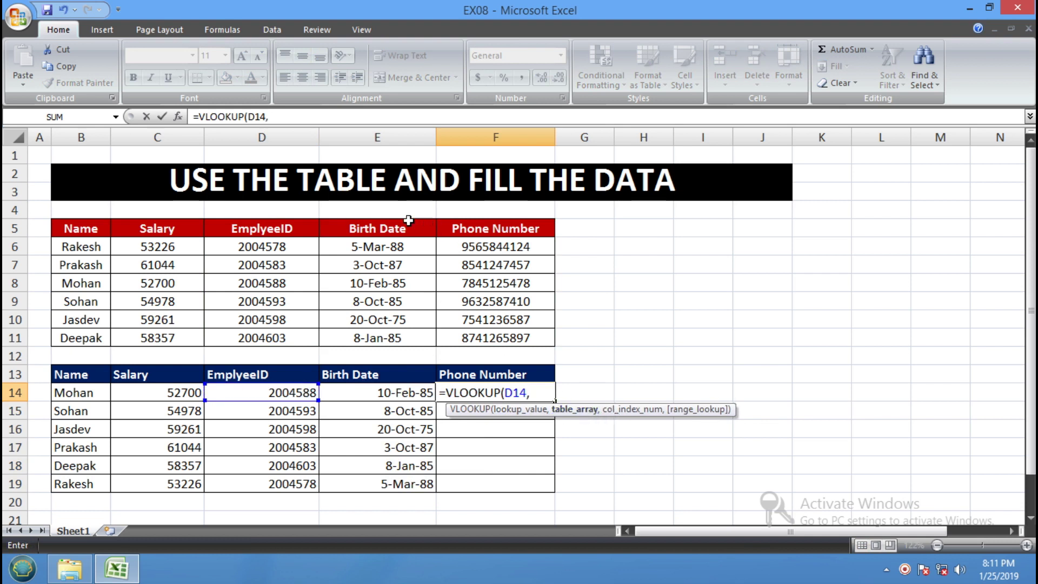
drag(268, 229, 488, 333)
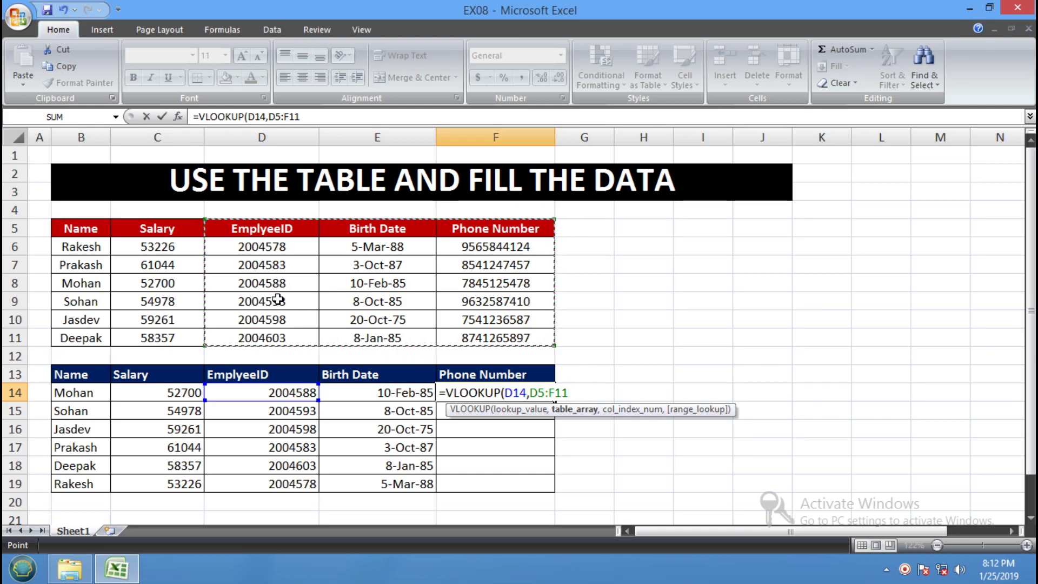
text(,30)
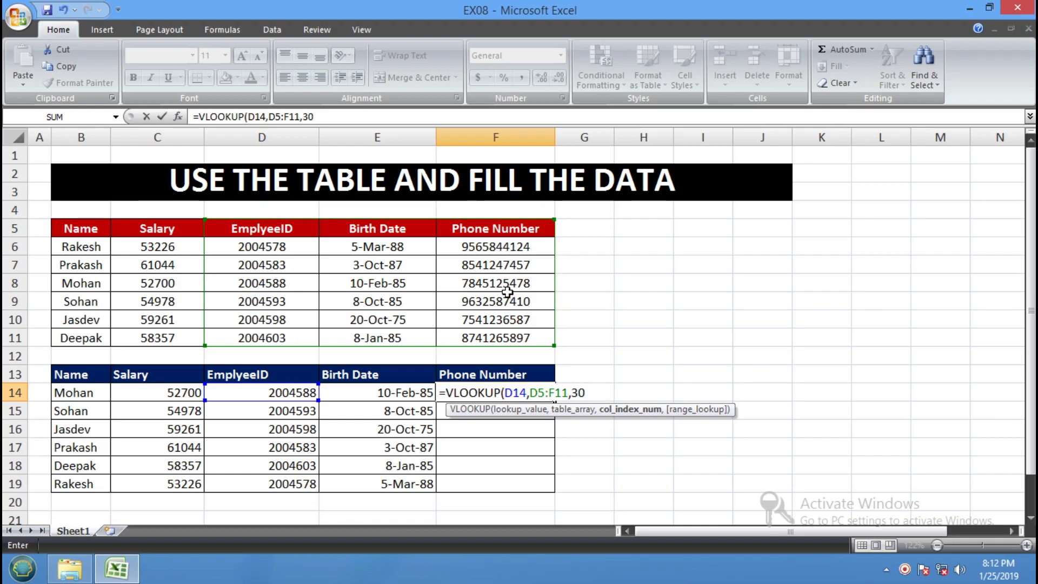
key(BackSpace)
text(,0)
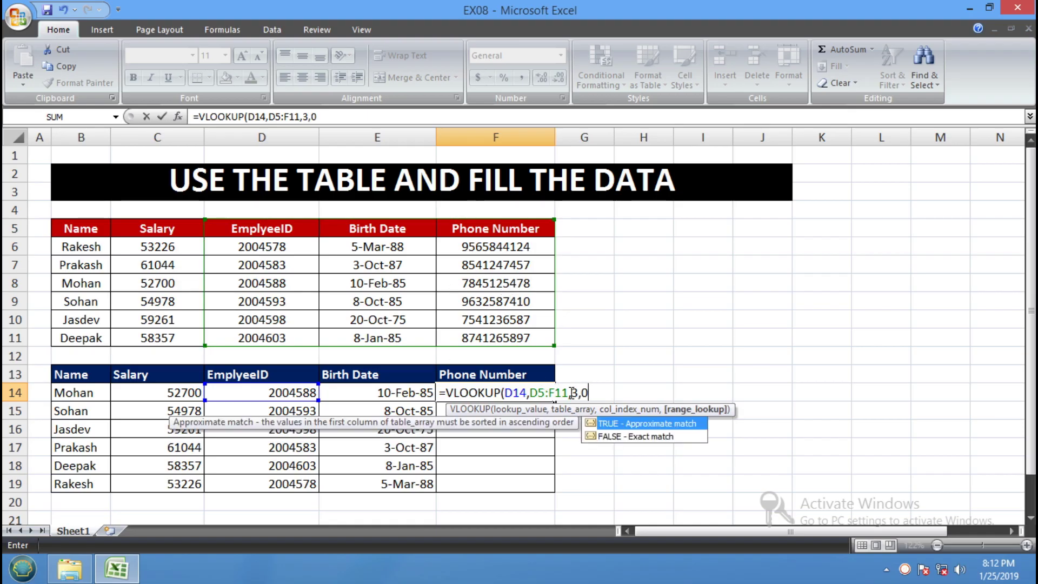
drag(572, 393, 532, 395)
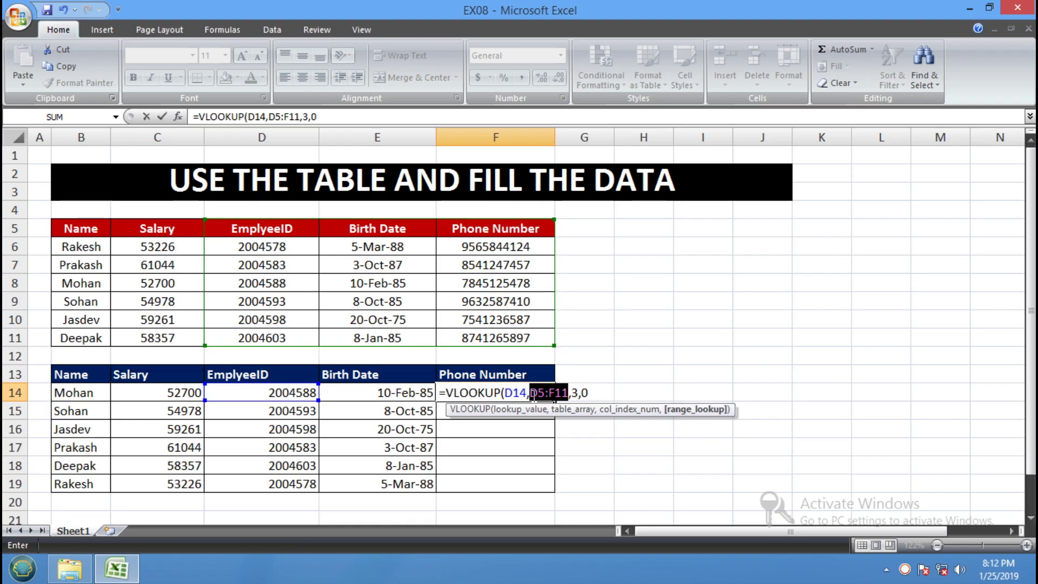
key(F4)
click(620, 387)
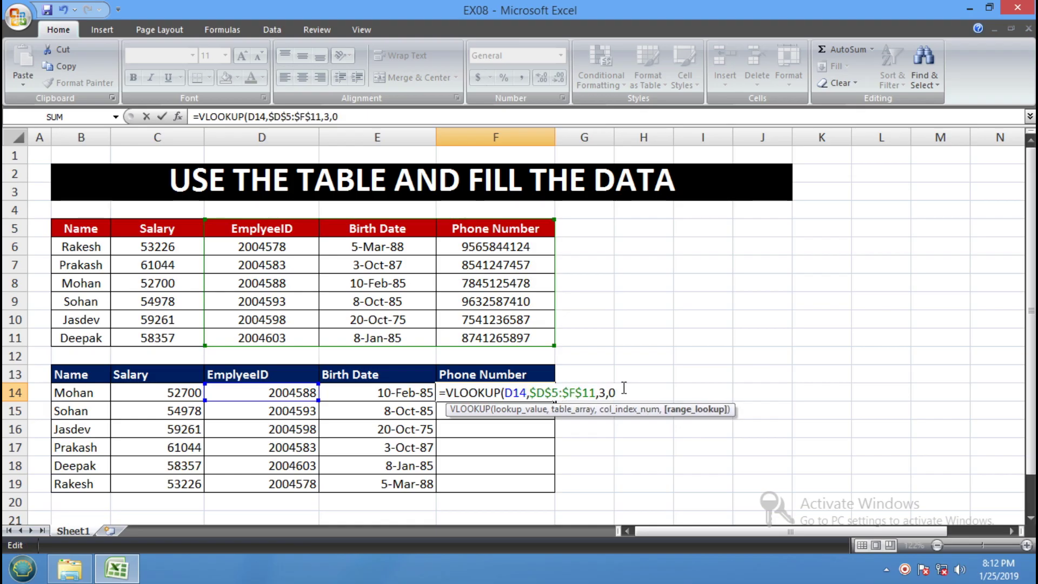
Step: Commit F14's phone lookup and copy it down through F19
key(Return)
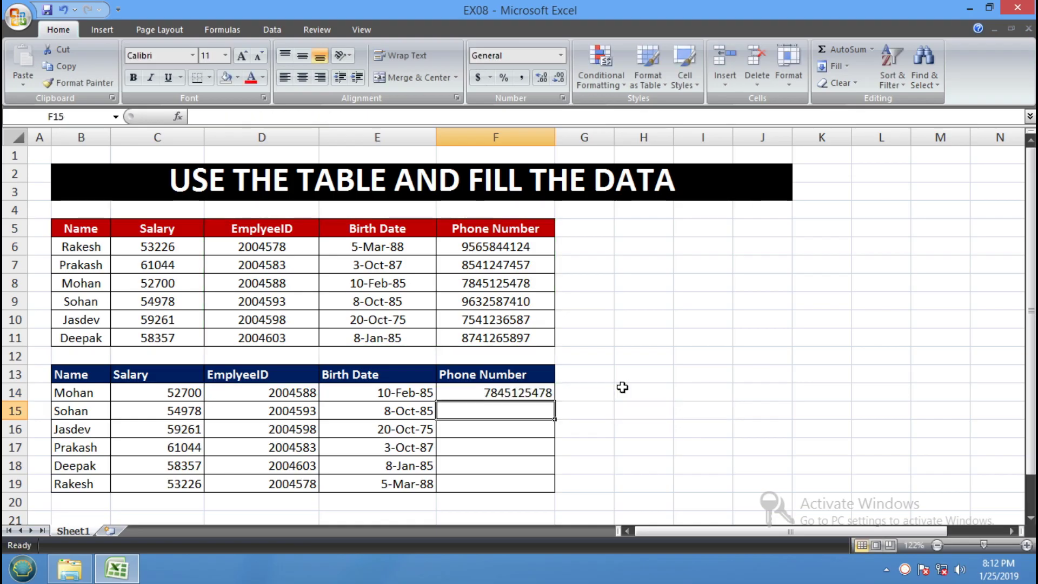
click(528, 395)
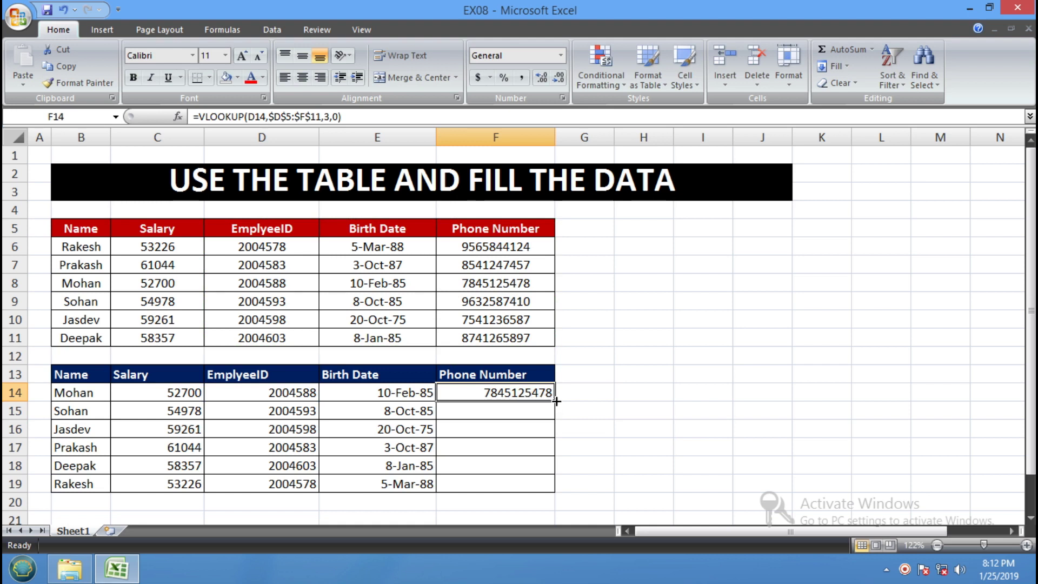
drag(556, 401, 561, 489)
click(648, 397)
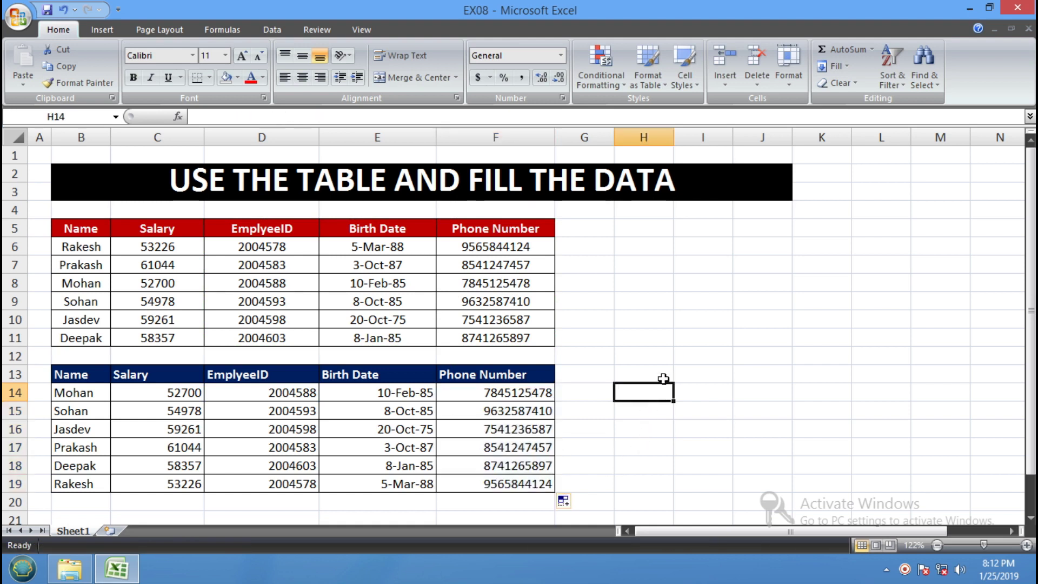
click(681, 338)
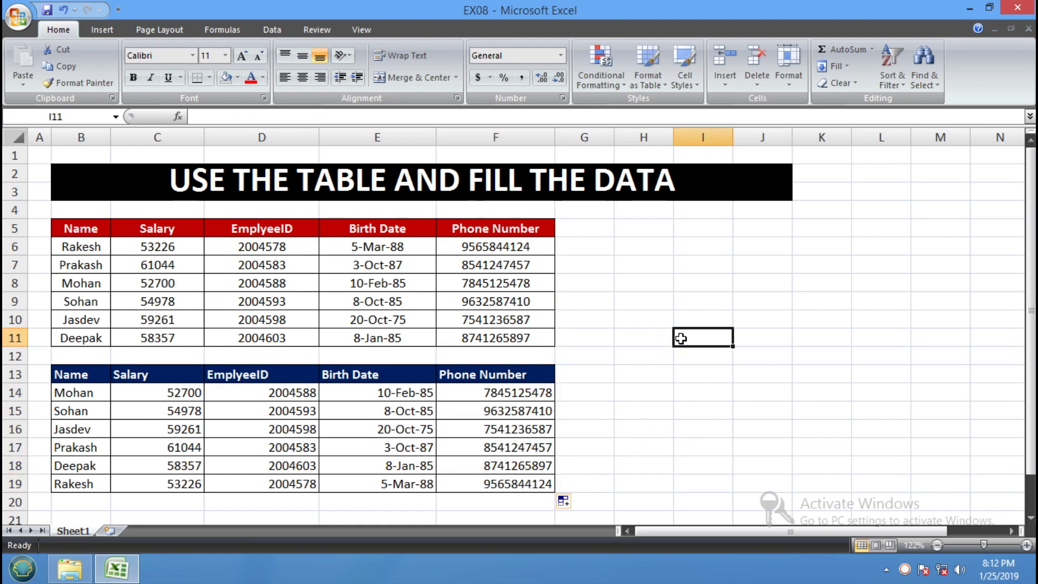